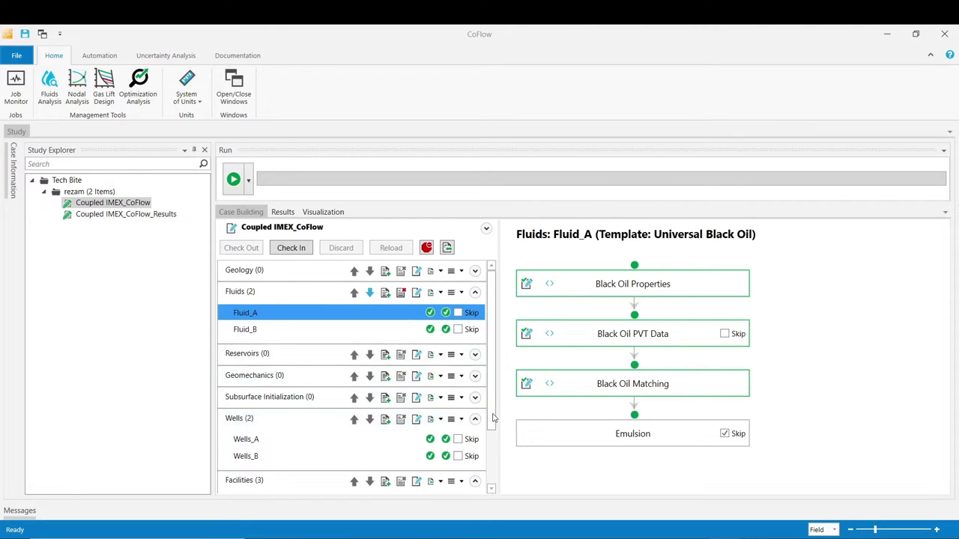
Step: Browse the case's fluids, wells and facilities and display Fluid_B's Universal Black Oil workflow
{"action": "left_click_drag", "start_coordinate": [495, 418], "coordinate": [497, 470]}
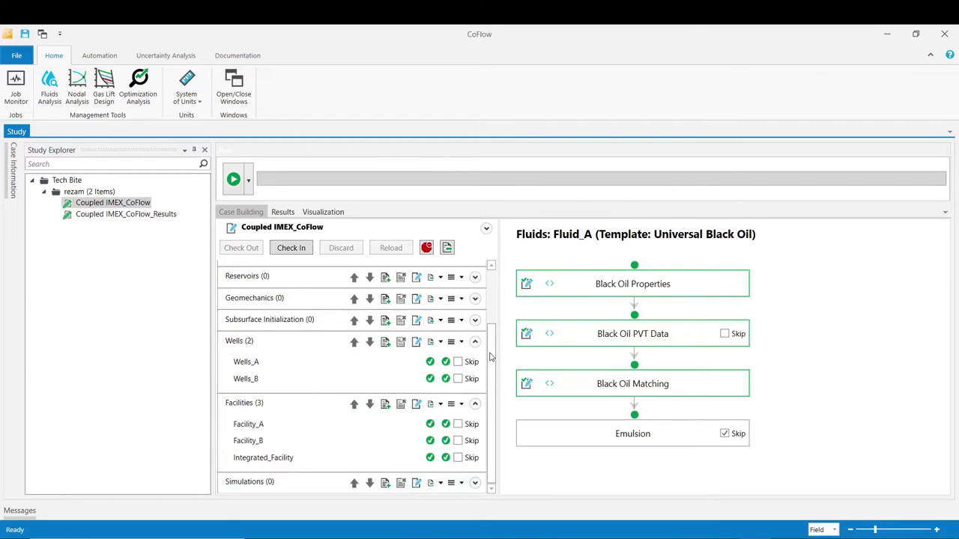
{"action": "left_click_drag", "start_coordinate": [491, 357], "coordinate": [487, 289]}
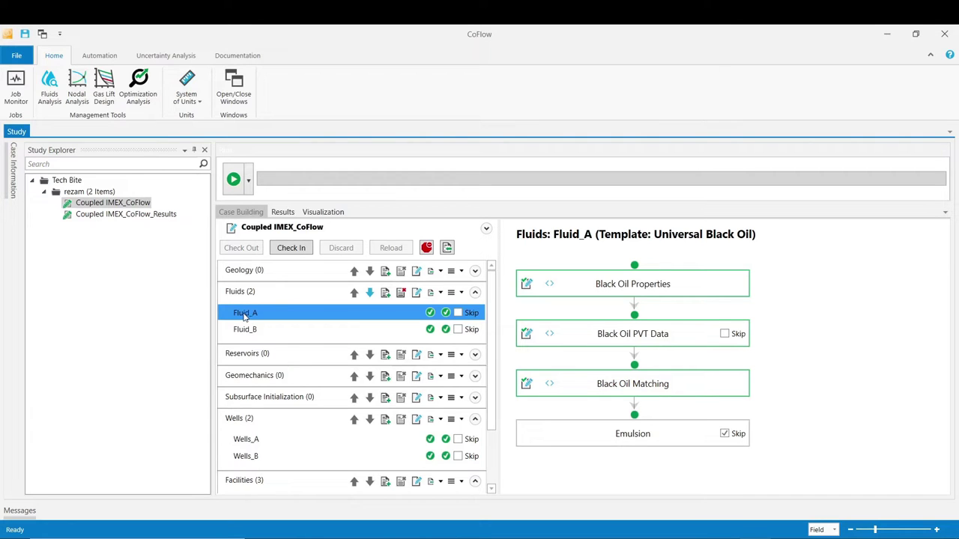
{"action": "left_click", "coordinate": [245, 334]}
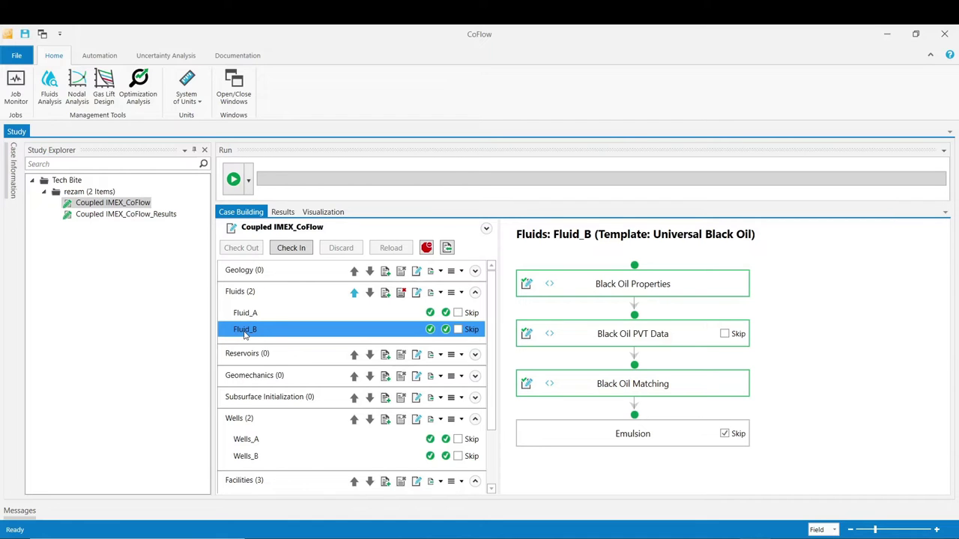
{"action": "mouse_move", "coordinate": [245, 330]}
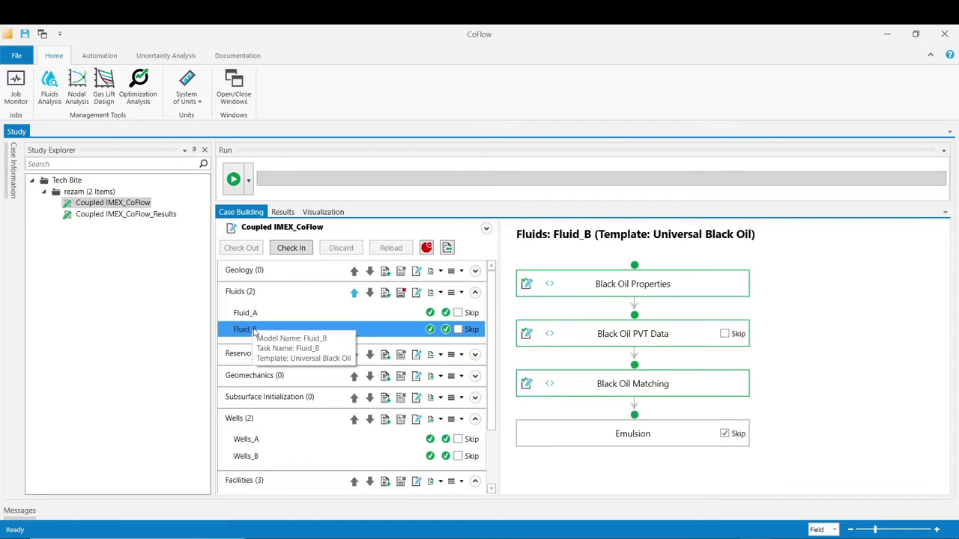
{"action": "scroll", "coordinate": [252, 341], "scroll_direction": "down", "scroll_amount": 2}
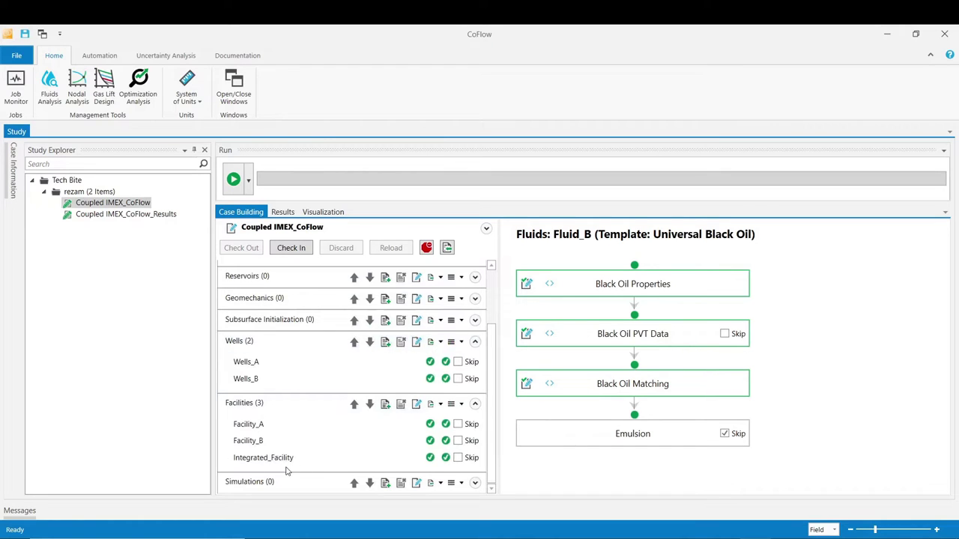
{"action": "scroll", "coordinate": [286, 471], "scroll_direction": "up", "scroll_amount": 2}
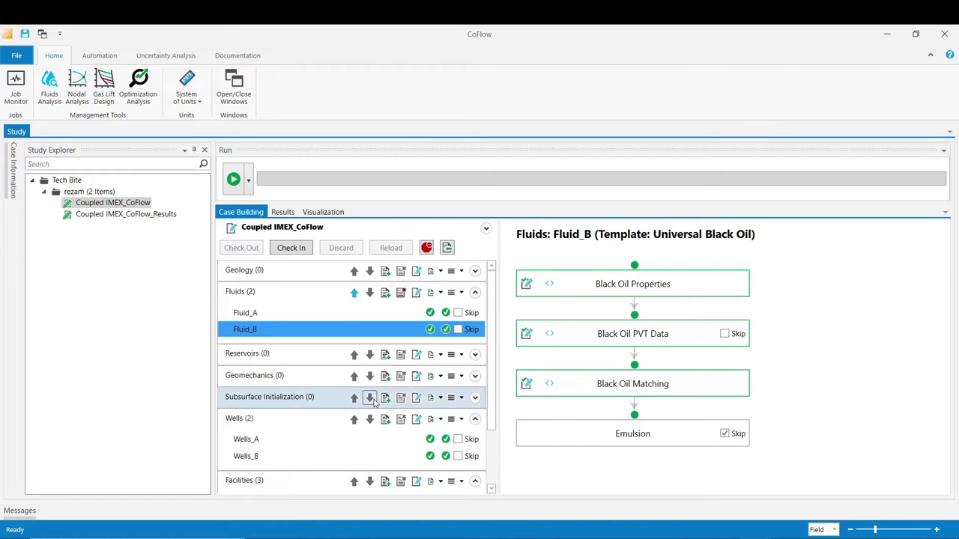
Step: Create a fluid task from the K-value From Weaving template, with model and task name Mixture
{"action": "left_click", "coordinate": [385, 293]}
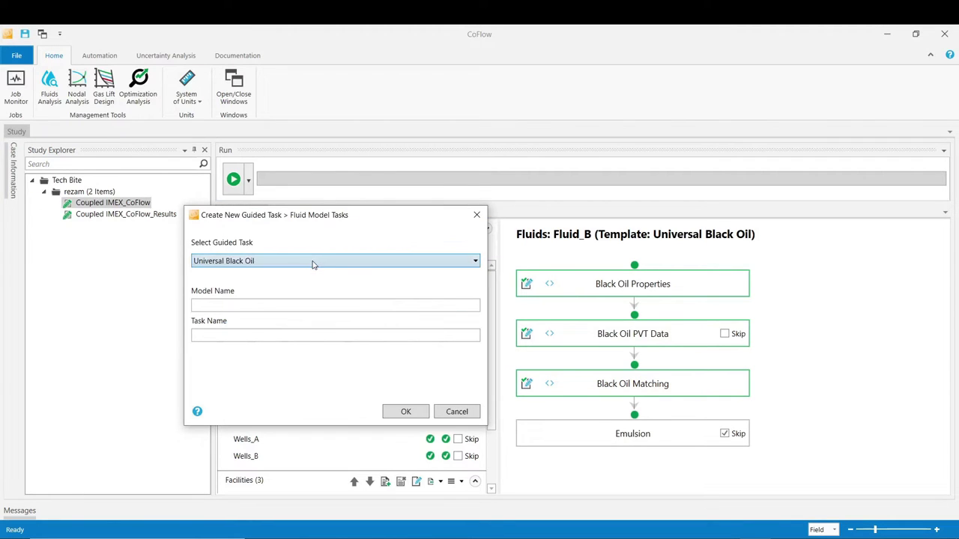
{"action": "left_click", "coordinate": [314, 264]}
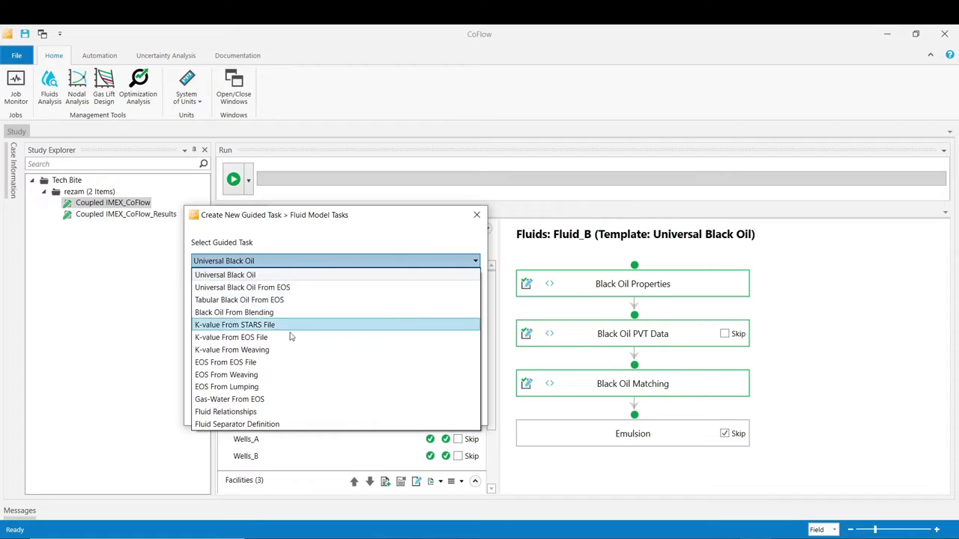
{"action": "left_click", "coordinate": [238, 352]}
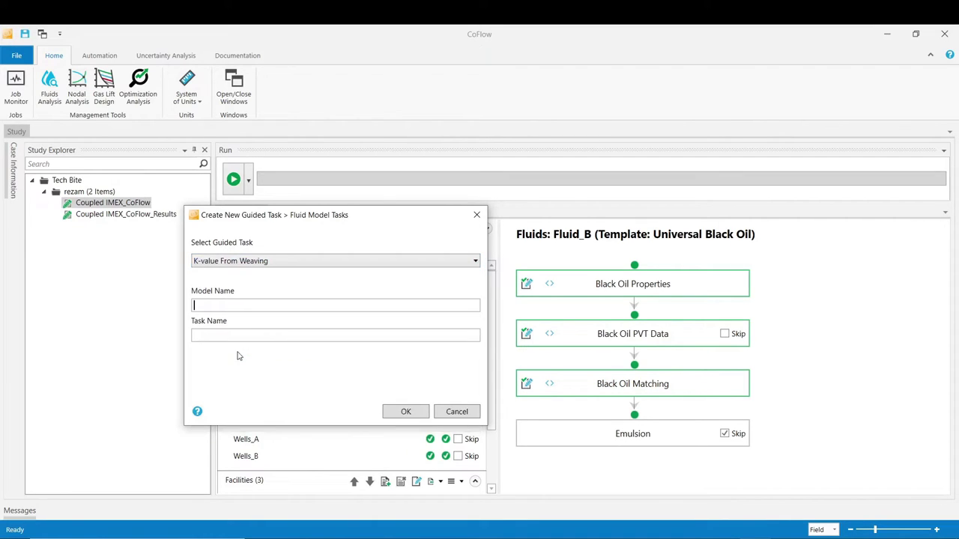
{"action": "type", "text": "Mixture"}
{"action": "left_click", "coordinate": [207, 335]}
{"action": "type", "text": "Mixture"}
{"action": "left_click", "coordinate": [405, 412]}
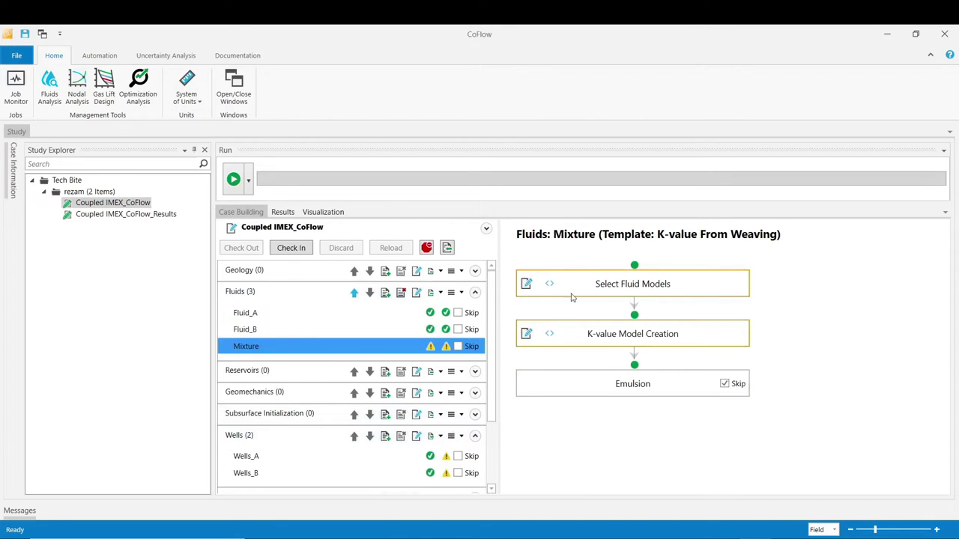
Step: Add Fluid_A with tag _A and Fluid_B with tag _B as the mixture's fluid models
{"action": "left_click", "coordinate": [525, 283]}
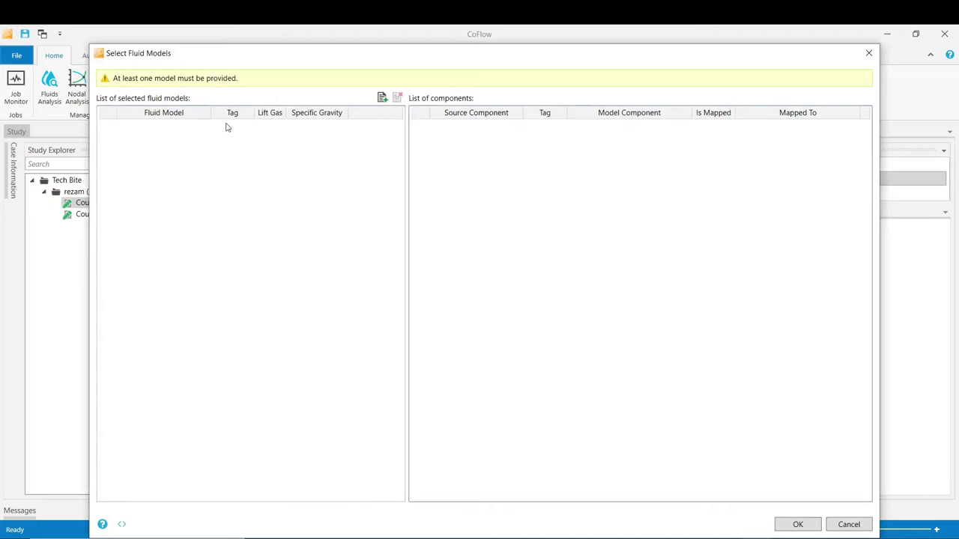
{"action": "left_click", "coordinate": [382, 99]}
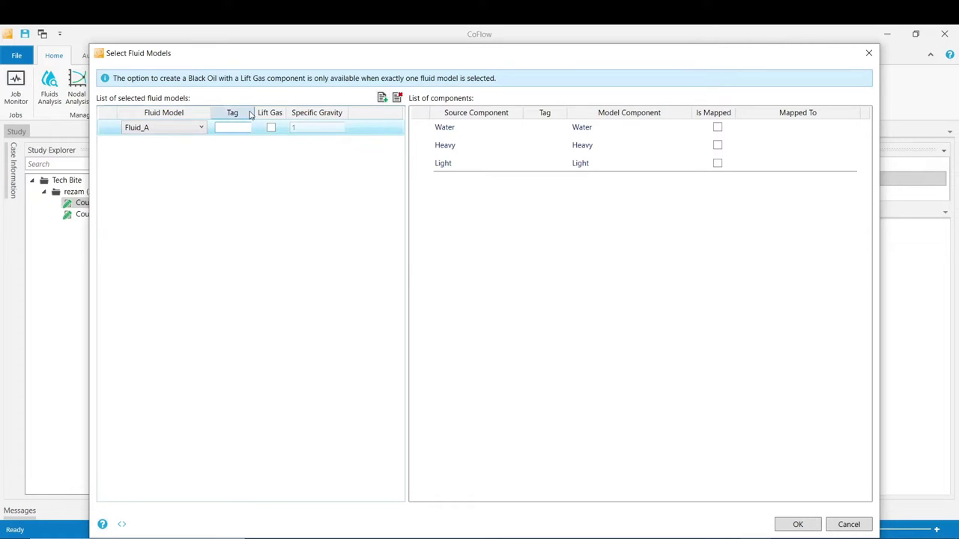
{"action": "type", "text": "_A"}
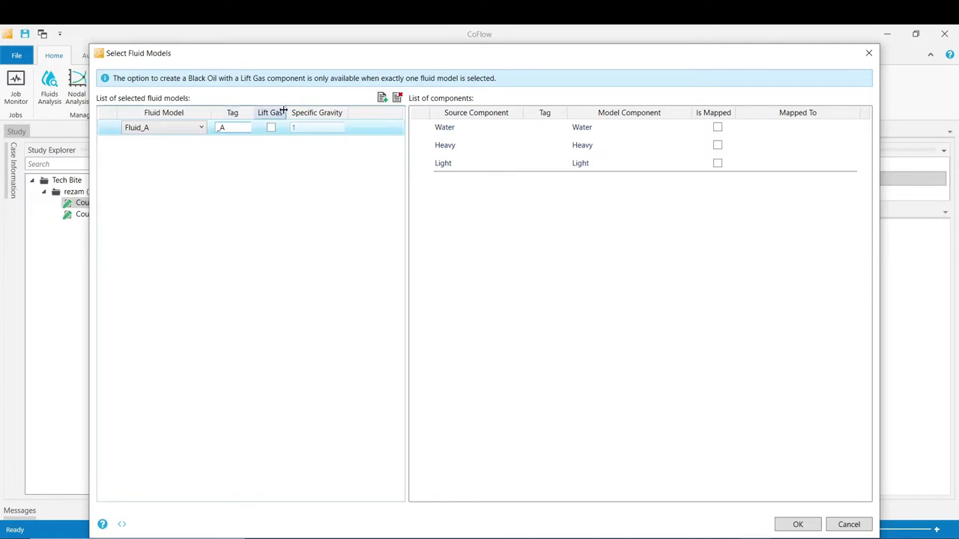
{"action": "left_click", "coordinate": [382, 97]}
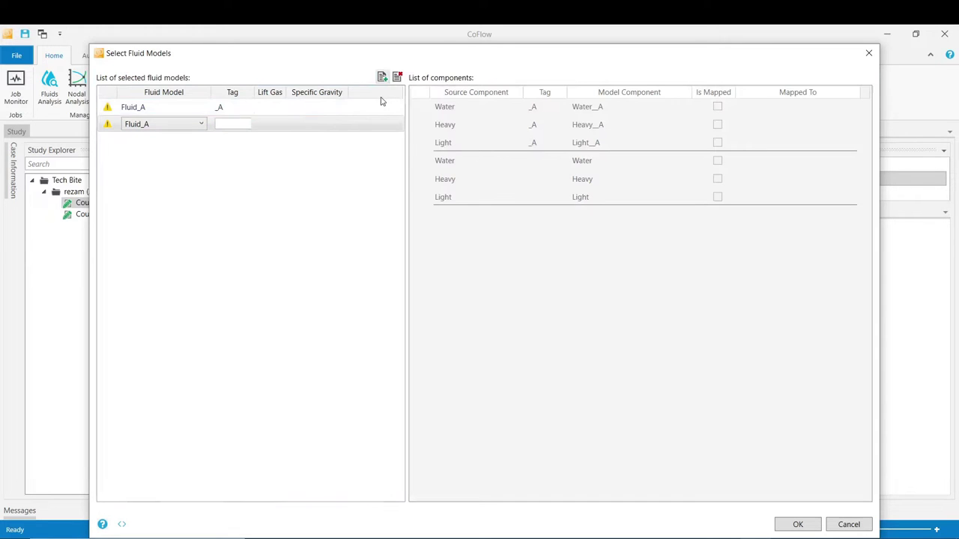
{"action": "left_click", "coordinate": [201, 123]}
{"action": "left_click", "coordinate": [148, 154]}
{"action": "left_click", "coordinate": [228, 123]}
{"action": "type", "text": "_B"}
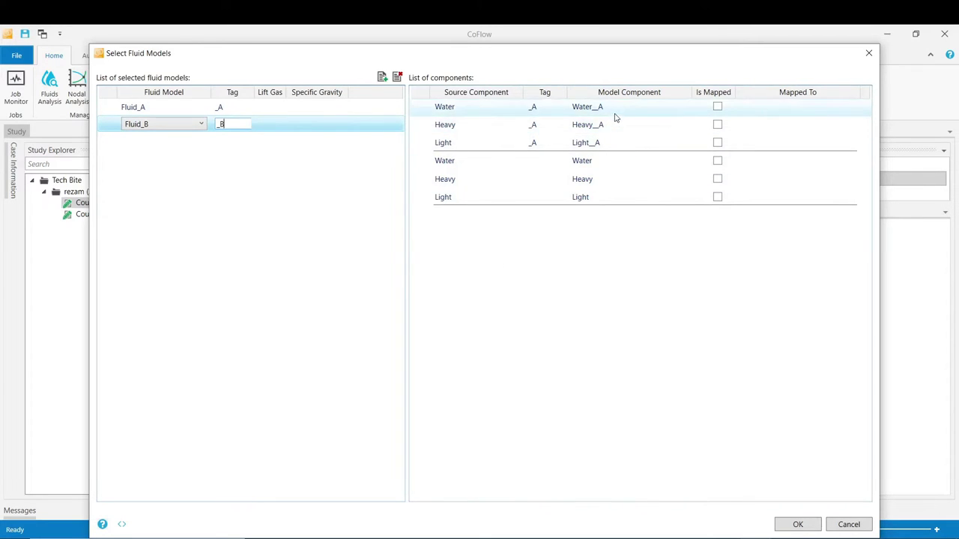
{"action": "left_click", "coordinate": [718, 109]}
Step: Mark Fluid_A's Water as mapped and map it onto Water__B
{"action": "left_click", "coordinate": [717, 108]}
{"action": "left_click", "coordinate": [837, 109]}
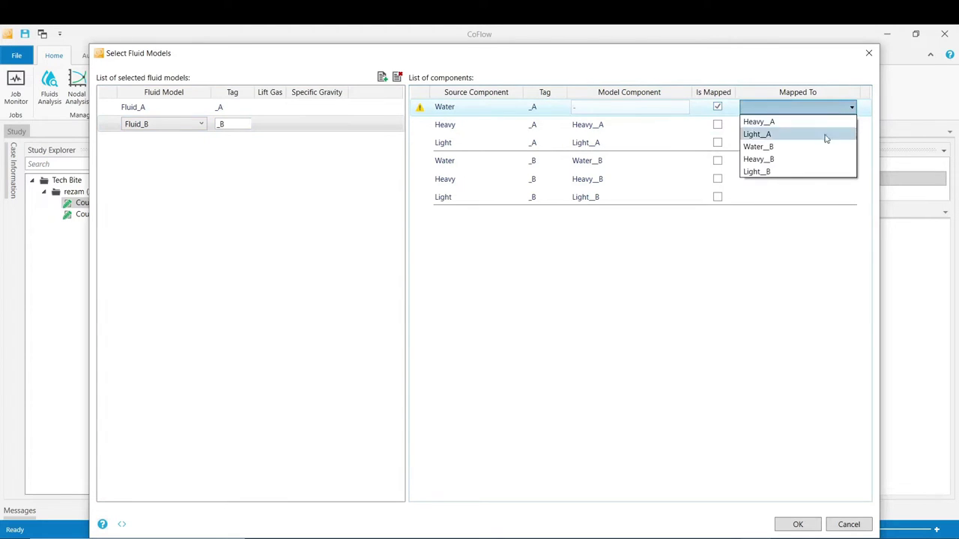
{"action": "left_click", "coordinate": [775, 147]}
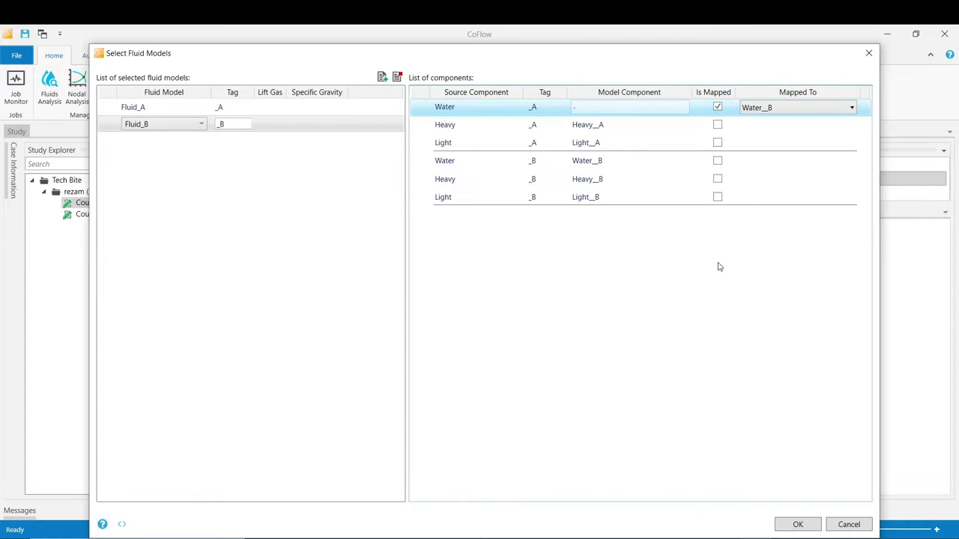
Step: Save the fluid selection and generate the K-value model with Light__A and Light__B plots
{"action": "left_click", "coordinate": [809, 528]}
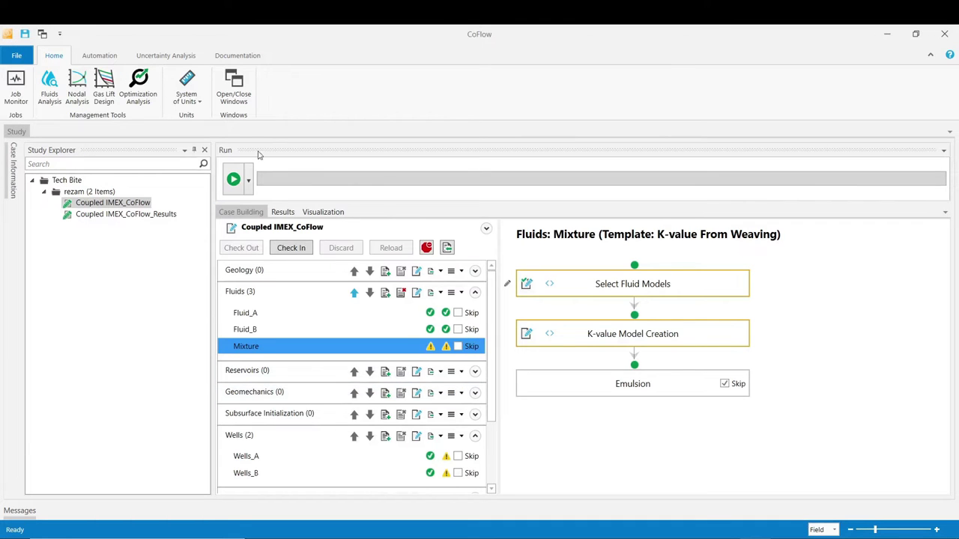
{"action": "left_click", "coordinate": [233, 184]}
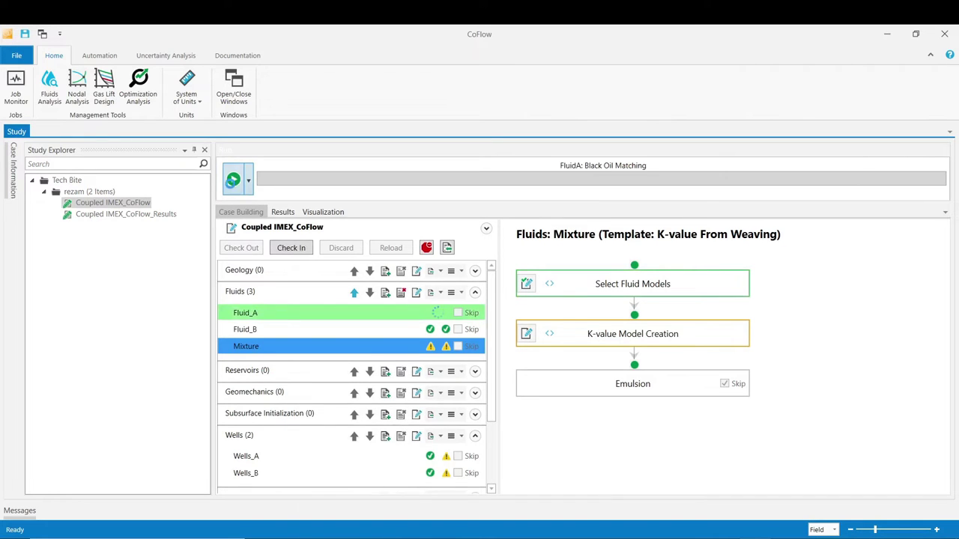
{"action": "left_click", "coordinate": [527, 334]}
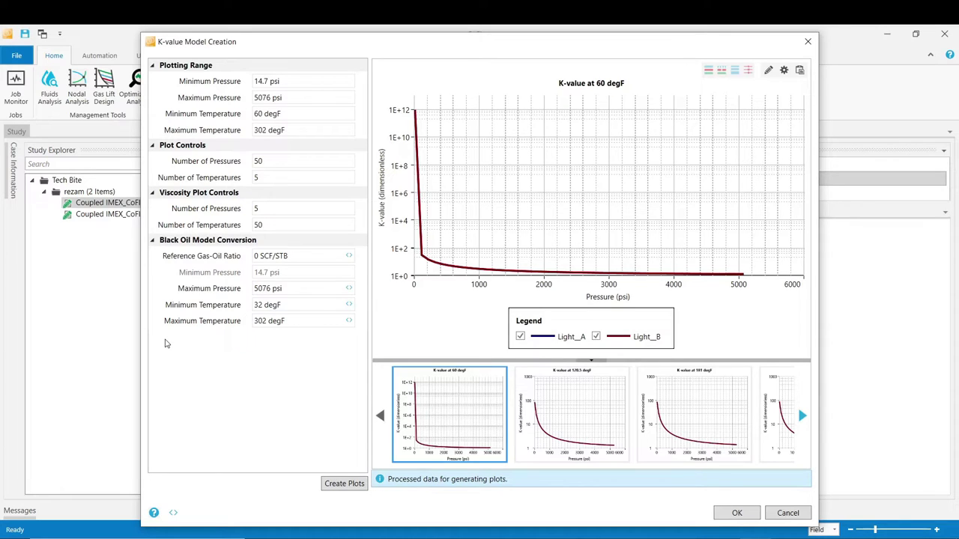
{"action": "left_click", "coordinate": [727, 515]}
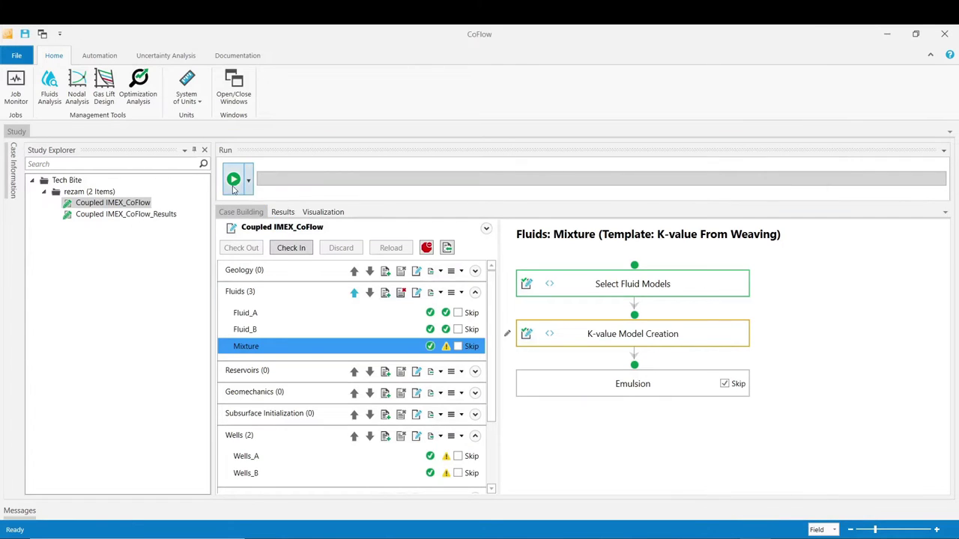
Step: Run the case to validate Mixture, then create Reservoir_A from the Using IMEX/GEM Dataset template
{"action": "left_click", "coordinate": [233, 182]}
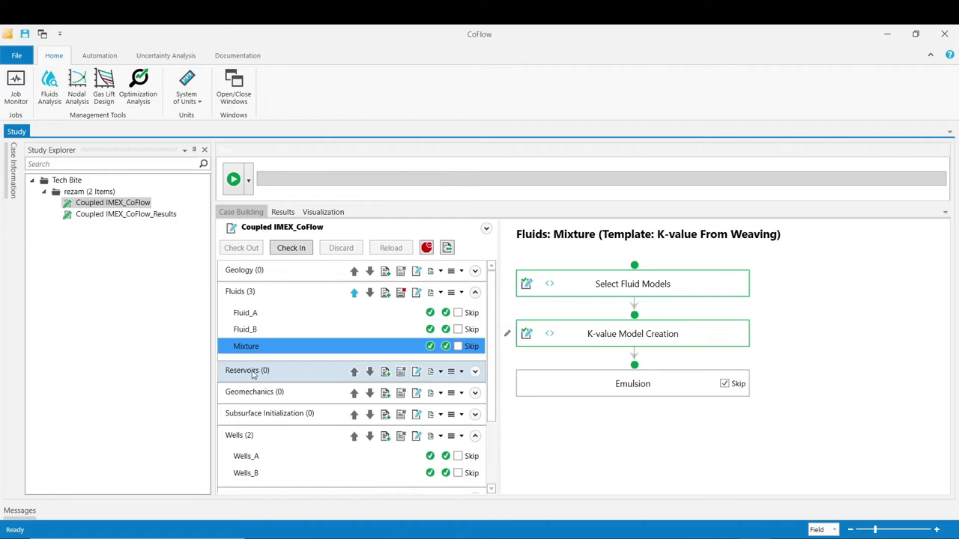
{"action": "left_click", "coordinate": [387, 374]}
{"action": "left_click", "coordinate": [305, 261]}
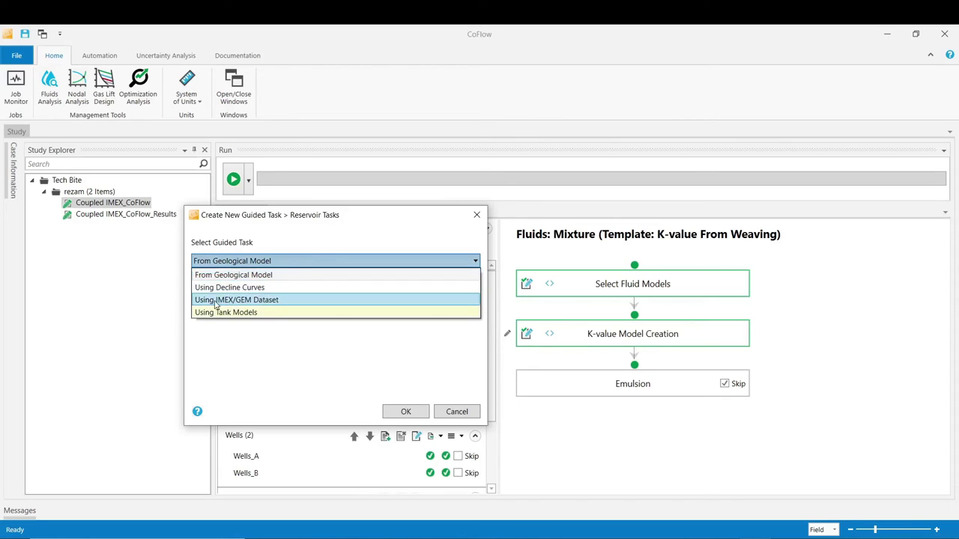
{"action": "left_click", "coordinate": [215, 300]}
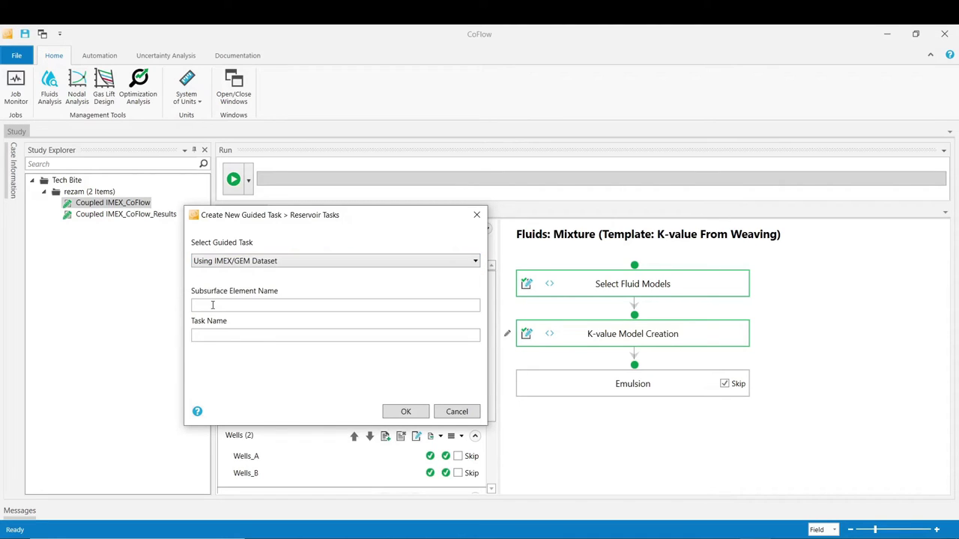
{"action": "type", "text": "Reservoir_A"}
{"action": "left_click", "coordinate": [225, 334]}
{"action": "left_click", "coordinate": [422, 416]}
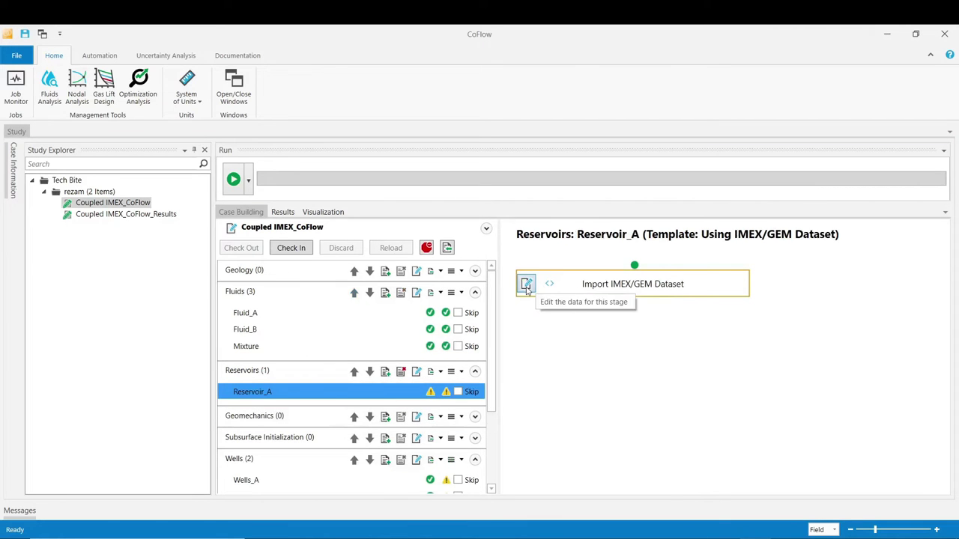
Step: Import Reservoir_A.dat from IMEX_Models, excluding wells A_06-07 and A_08-07
{"action": "left_click", "coordinate": [527, 286]}
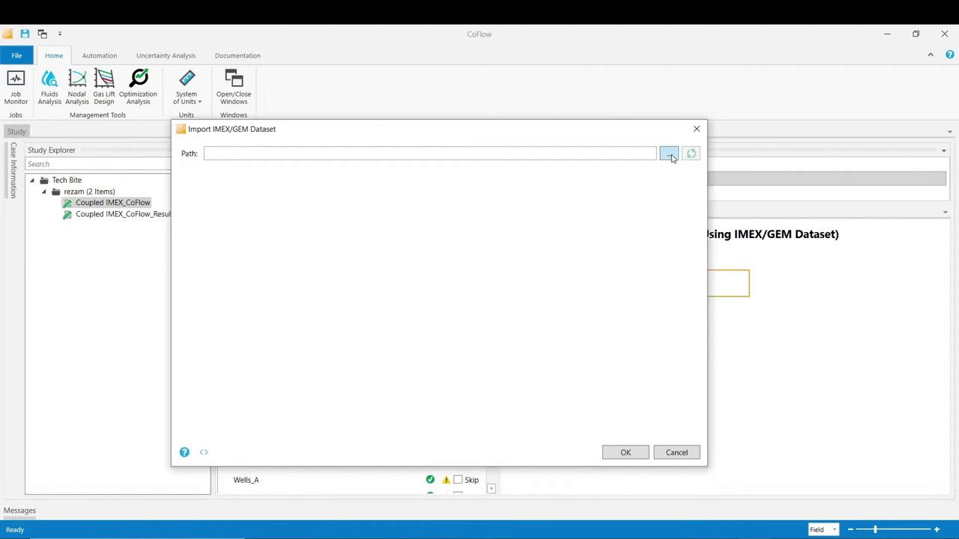
{"action": "left_click", "coordinate": [670, 155]}
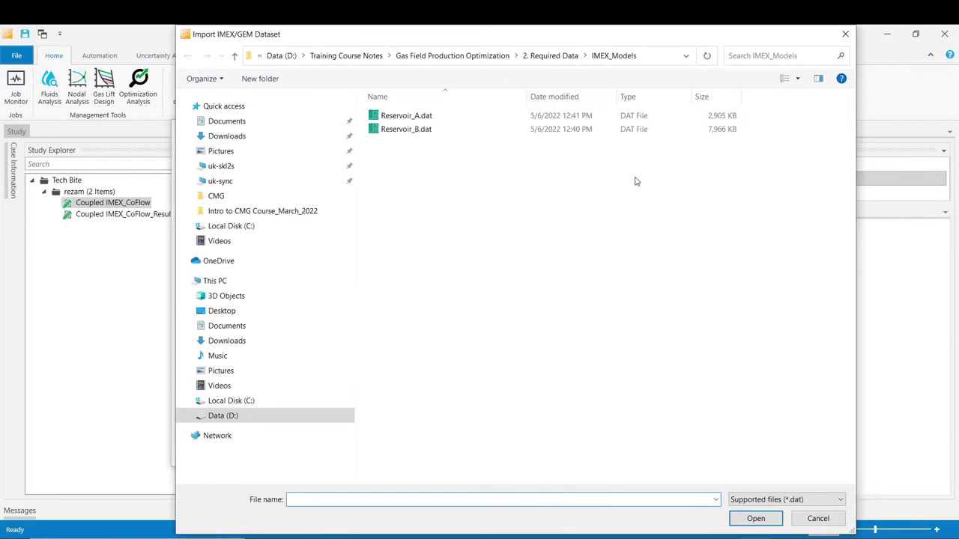
{"action": "left_click", "coordinate": [381, 121]}
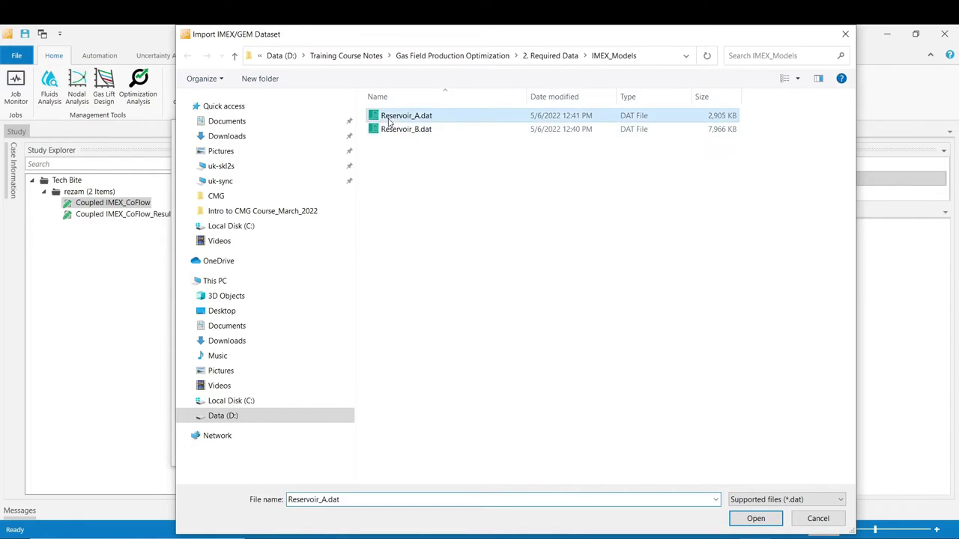
{"action": "left_click", "coordinate": [755, 519]}
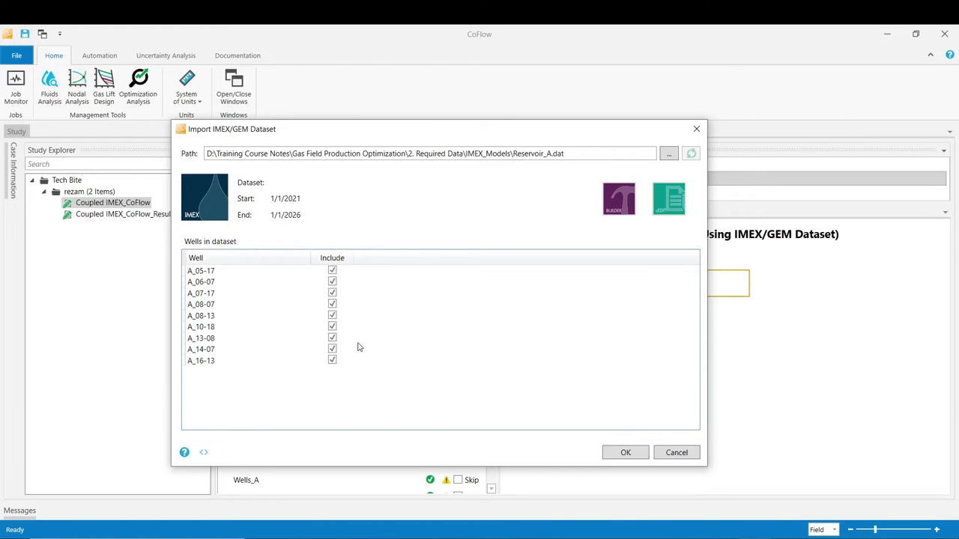
{"action": "left_click", "coordinate": [332, 283]}
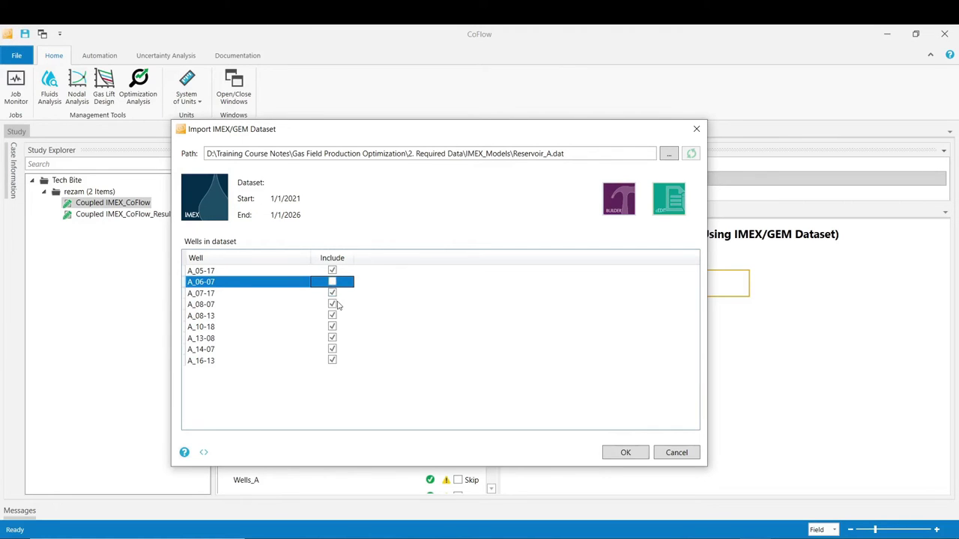
{"action": "left_click", "coordinate": [332, 304]}
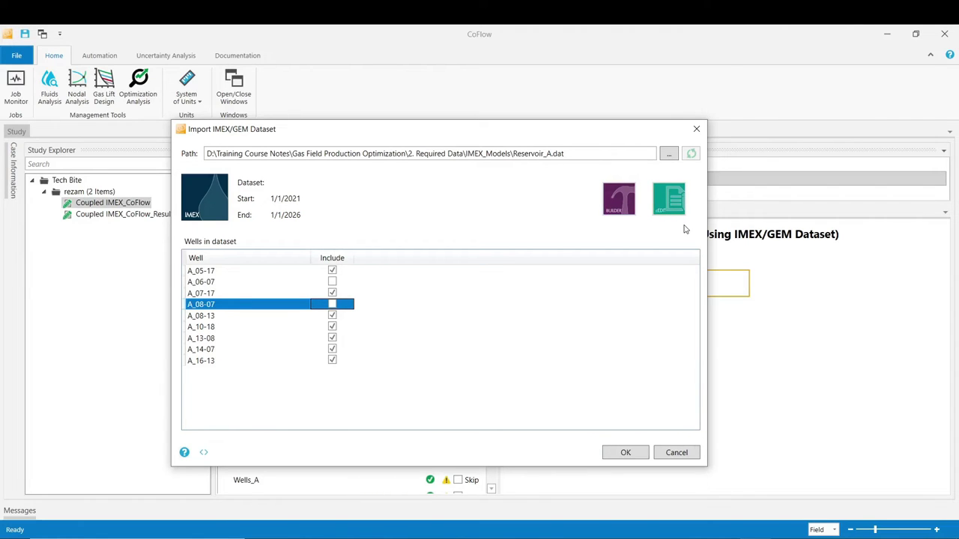
{"action": "left_click", "coordinate": [626, 453]}
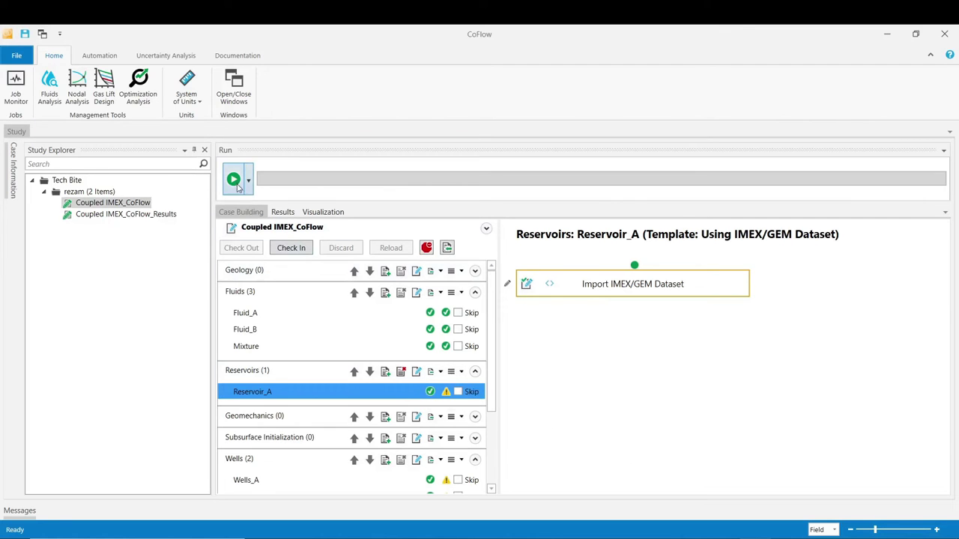
Step: Run the case, then create a Reservoir_B task from the Using IMEX/GEM Dataset template
{"action": "left_click", "coordinate": [234, 180]}
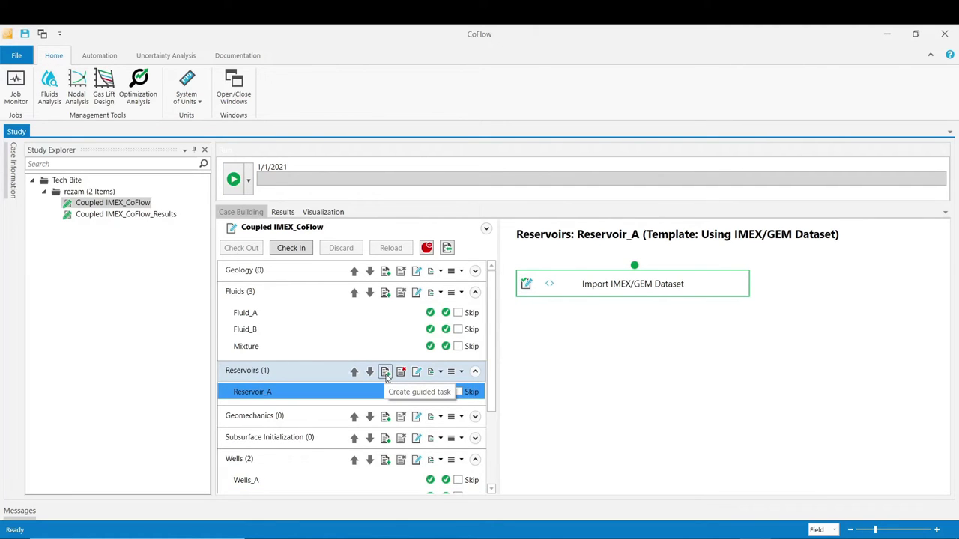
{"action": "left_click", "coordinate": [385, 373]}
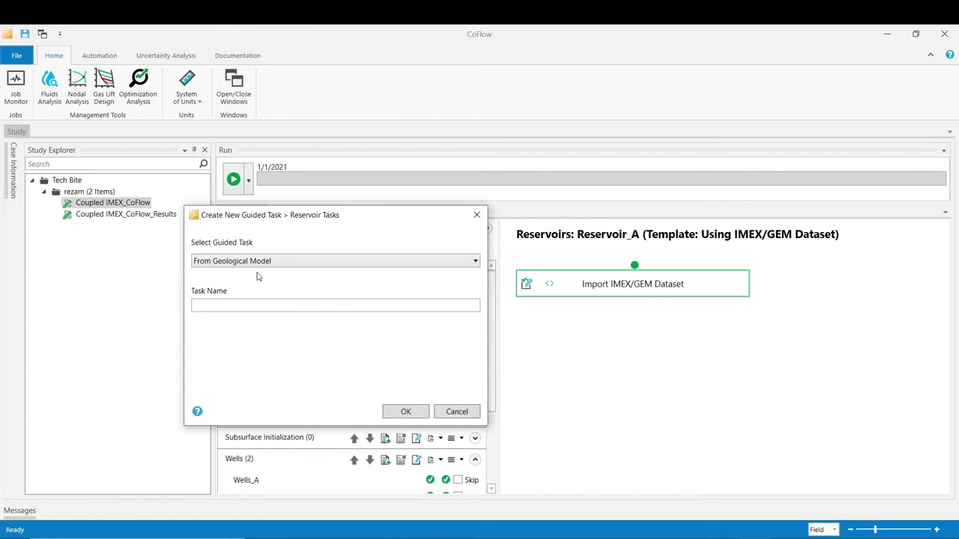
{"action": "left_click", "coordinate": [254, 262]}
{"action": "left_click", "coordinate": [241, 302]}
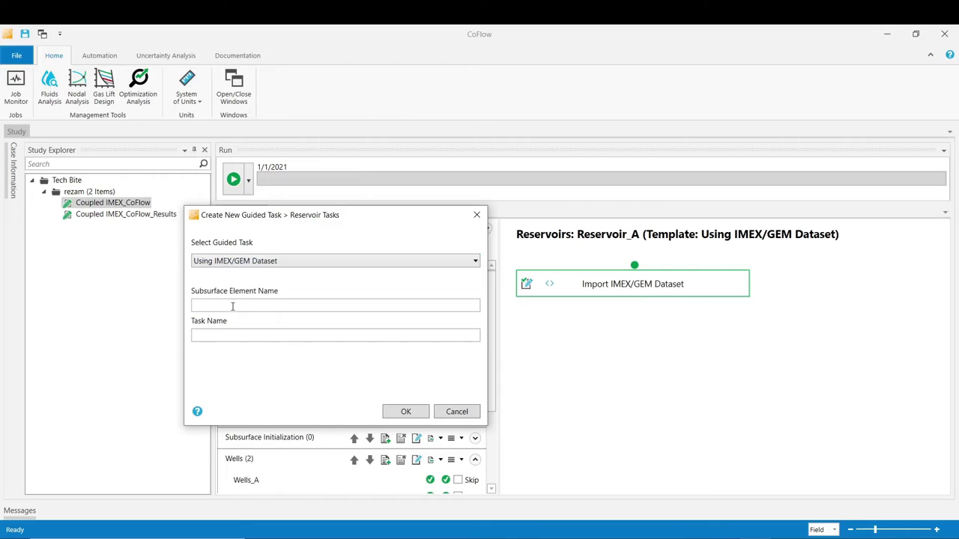
{"action": "type", "text": "Reservoir_B"}
{"action": "left_click", "coordinate": [251, 335]}
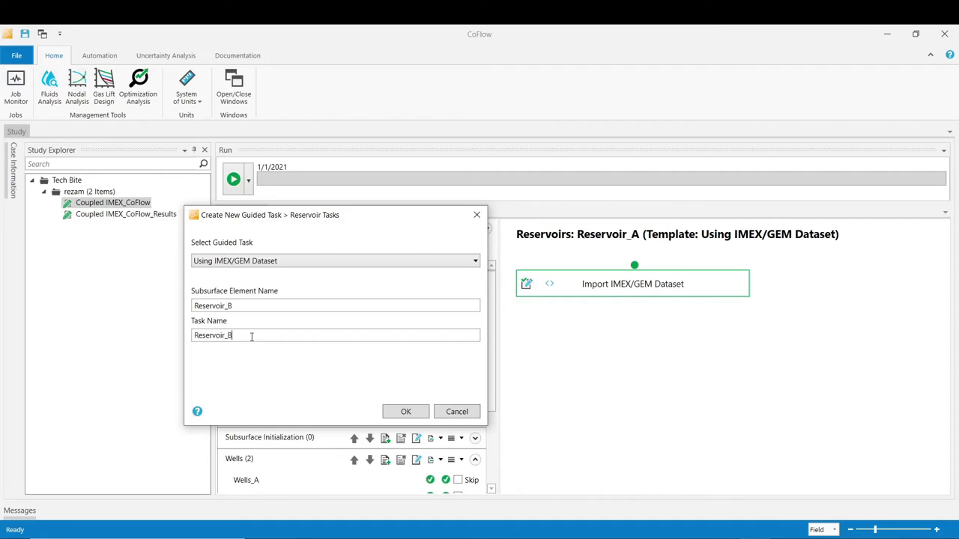
{"action": "left_click", "coordinate": [418, 415]}
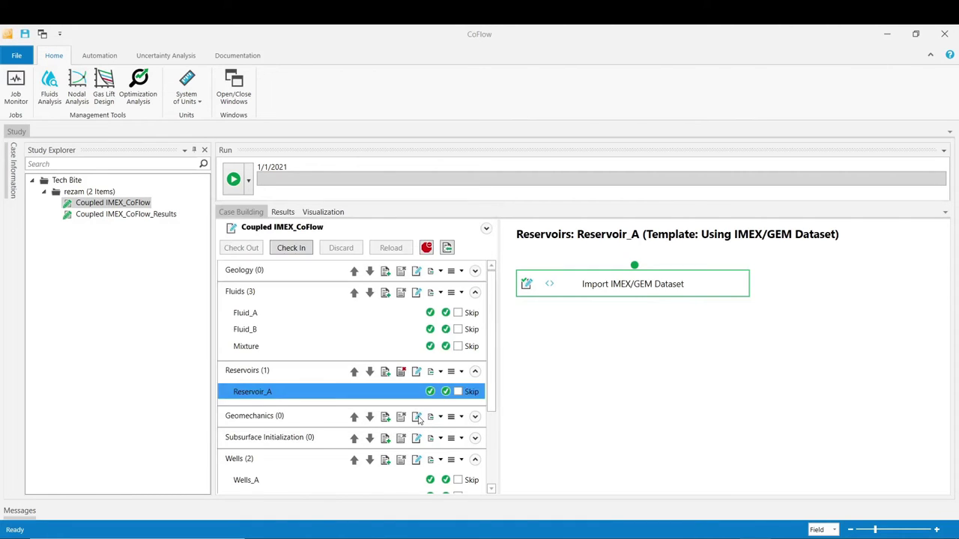
Step: Import Reservoir_B.dat with all five wells included and rerun the case
{"action": "left_click", "coordinate": [528, 287]}
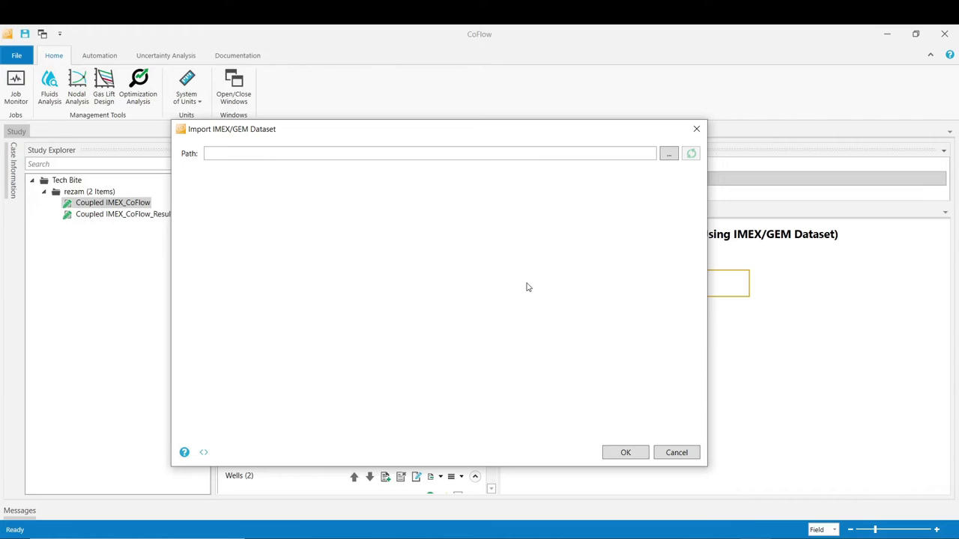
{"action": "left_click", "coordinate": [669, 154]}
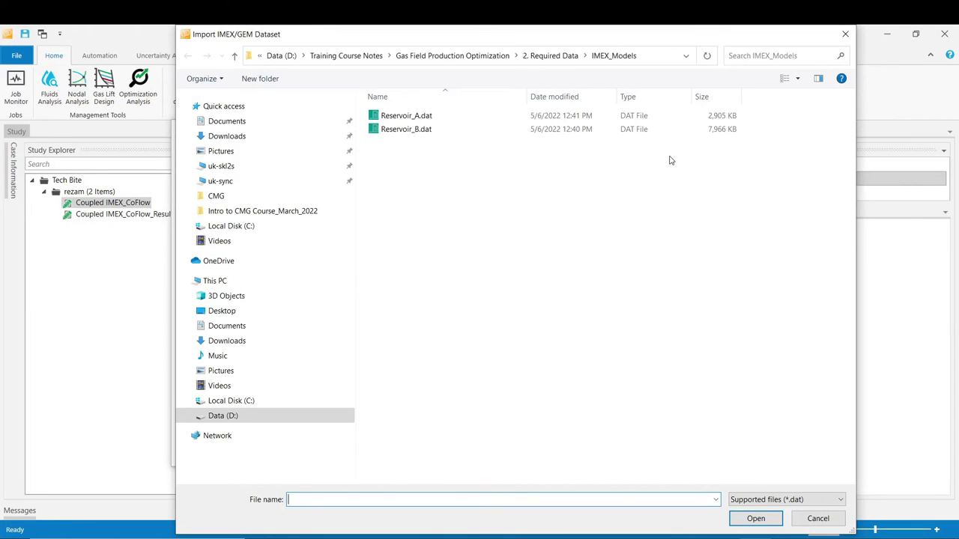
{"action": "left_click", "coordinate": [407, 132]}
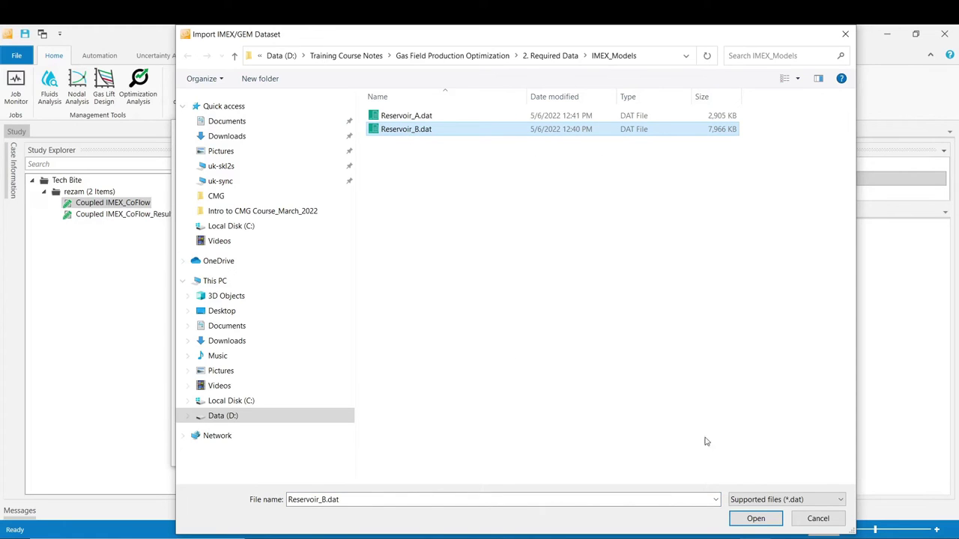
{"action": "left_click", "coordinate": [755, 519]}
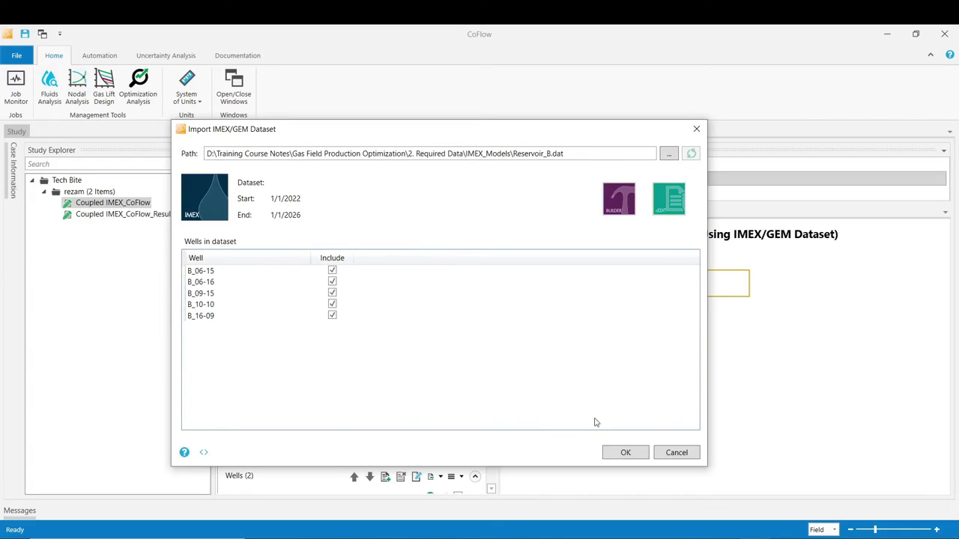
{"action": "left_click", "coordinate": [624, 454]}
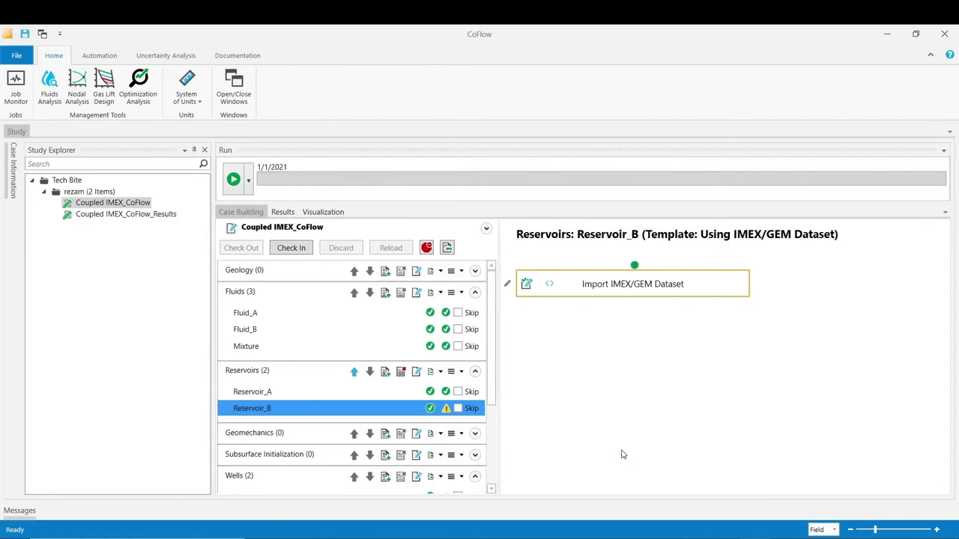
{"action": "left_click", "coordinate": [234, 180]}
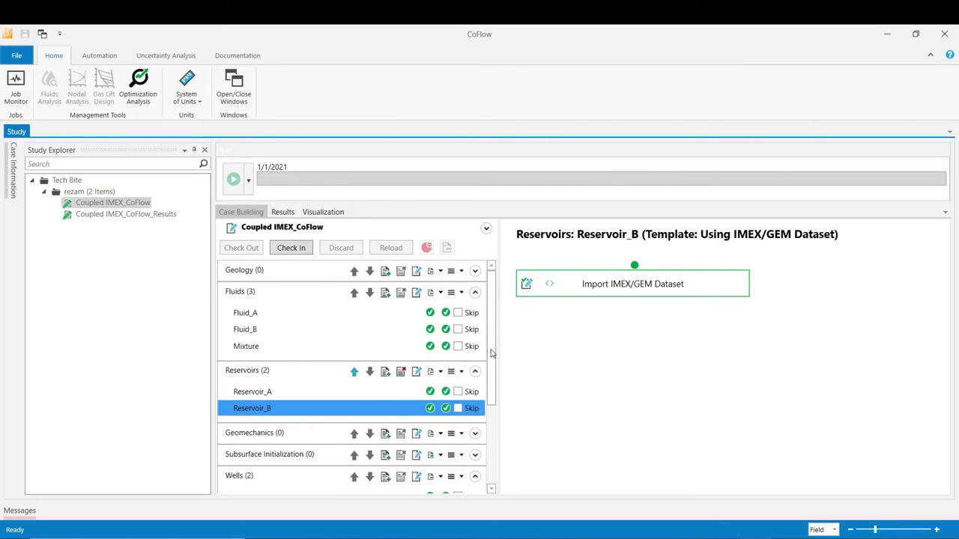
Step: Create a well task named Well Coupling from the IMEX/GEM Well Coupling template
{"action": "left_click_drag", "start_coordinate": [491, 354], "coordinate": [491, 434]}
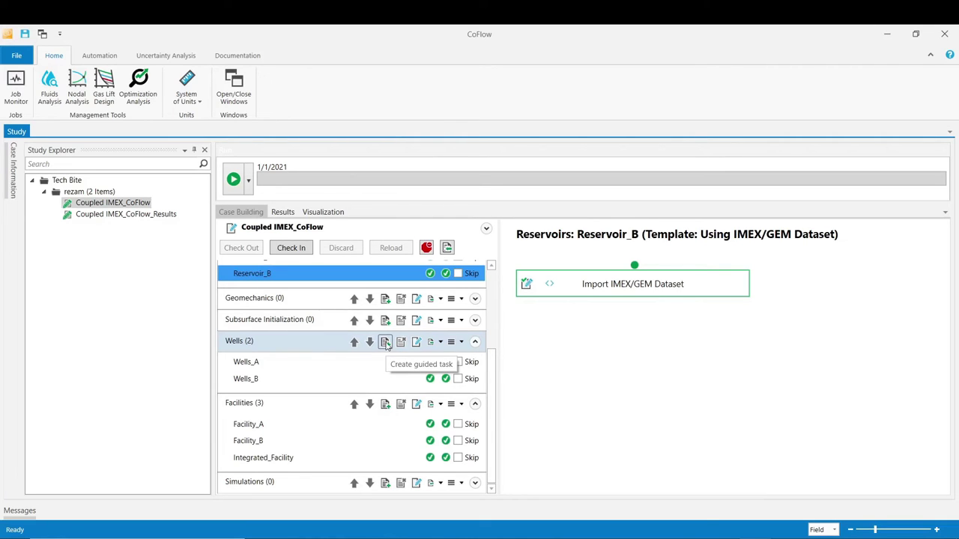
{"action": "left_click", "coordinate": [386, 343]}
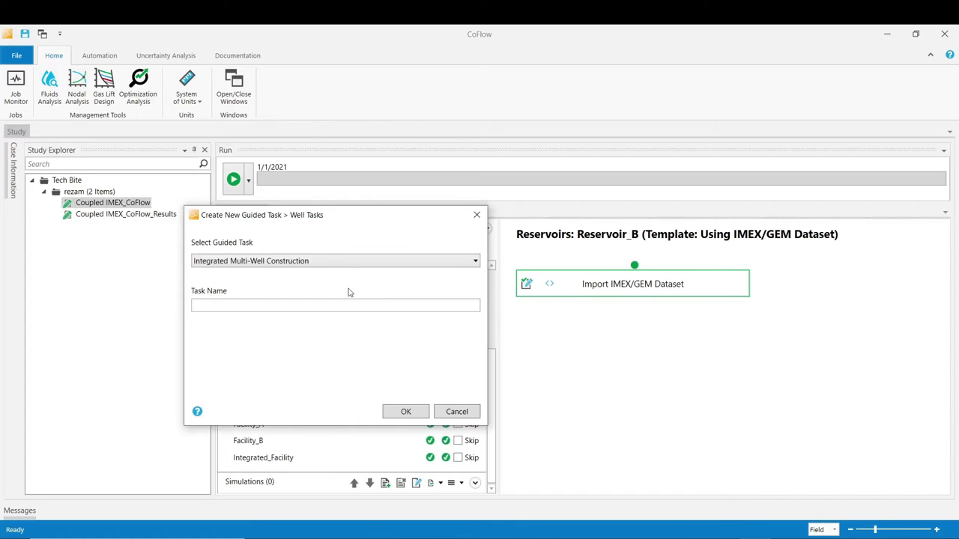
{"action": "left_click", "coordinate": [337, 266]}
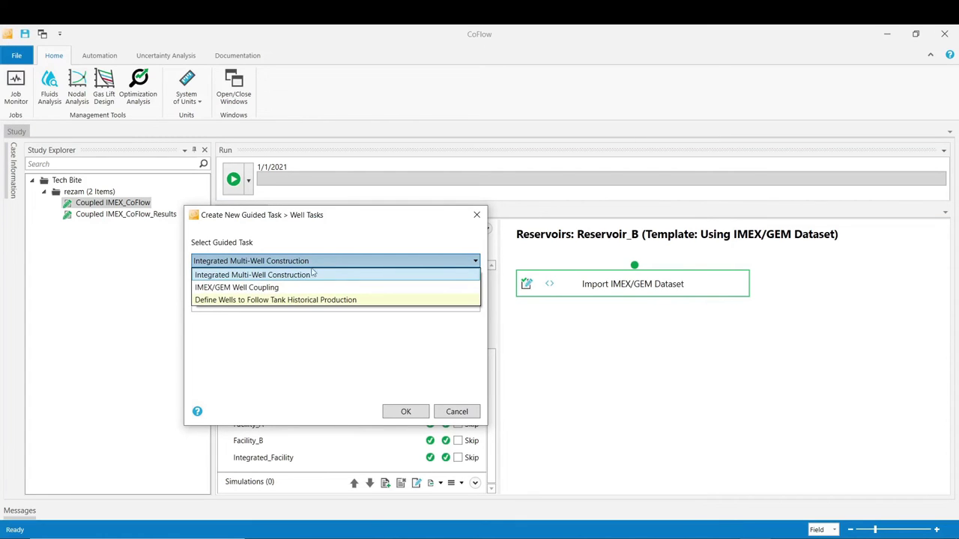
{"action": "left_click", "coordinate": [260, 292]}
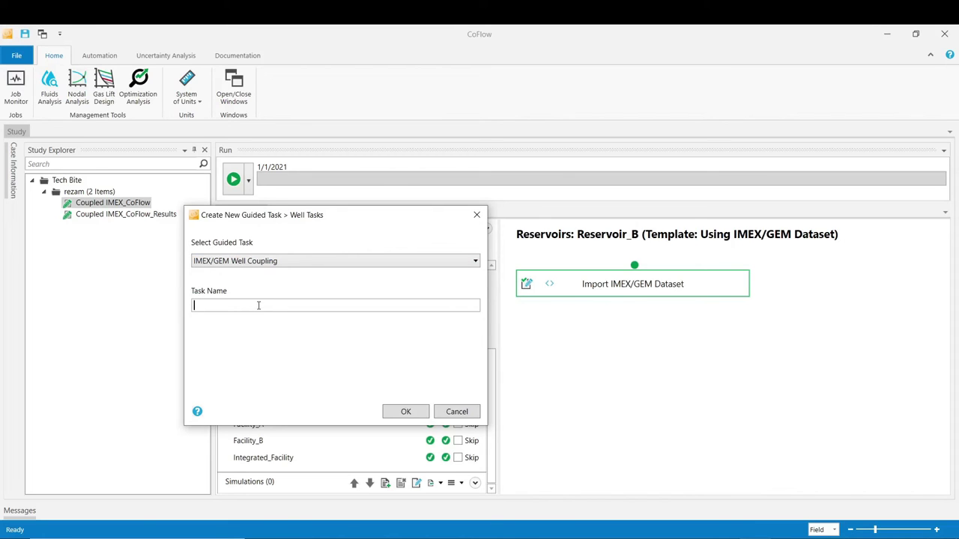
{"action": "type", "text": "Well Coupling"}
{"action": "left_click", "coordinate": [405, 411]}
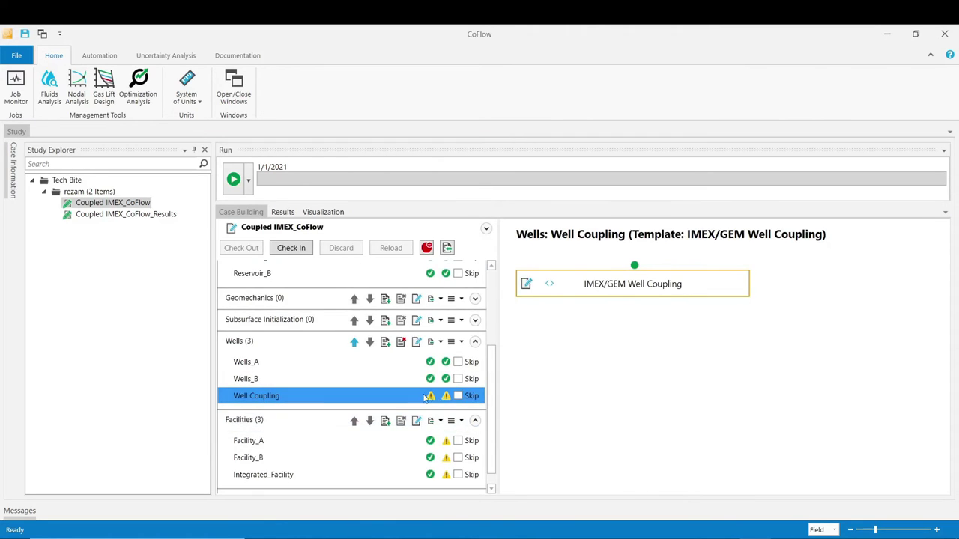
Step: Auto-couple the twelve CoFlow wells to their IMEX wells and run the case to validate
{"action": "left_click", "coordinate": [527, 285]}
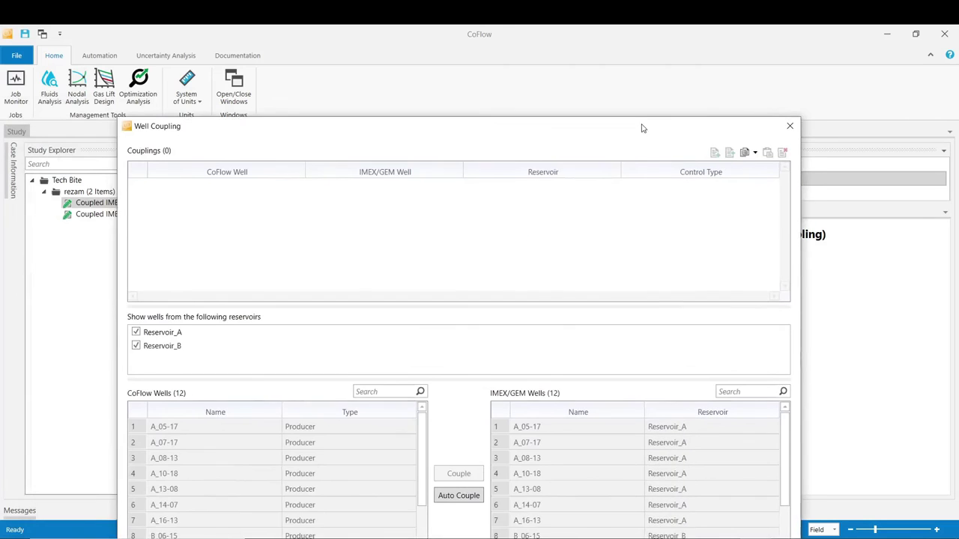
{"action": "left_click_drag", "start_coordinate": [647, 127], "coordinate": [647, 48]}
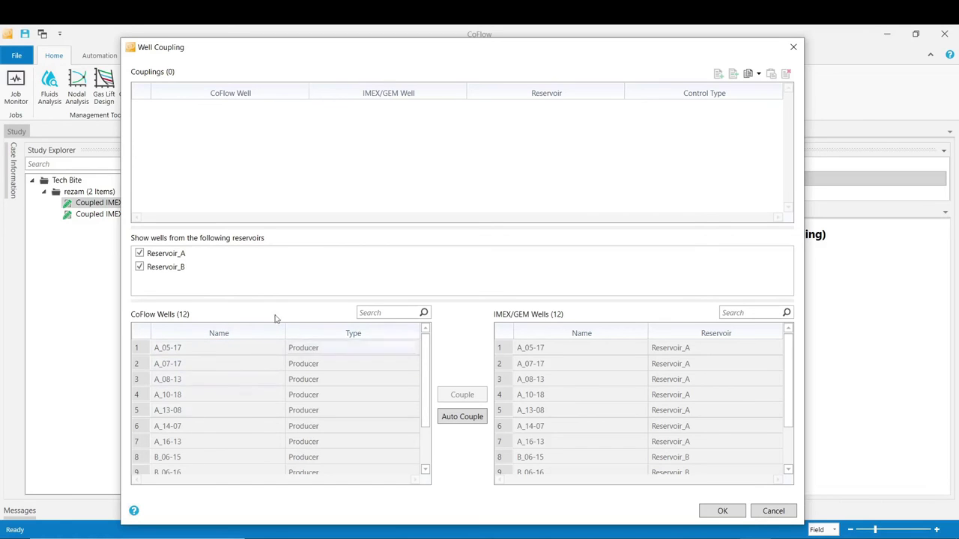
{"action": "left_click", "coordinate": [462, 418]}
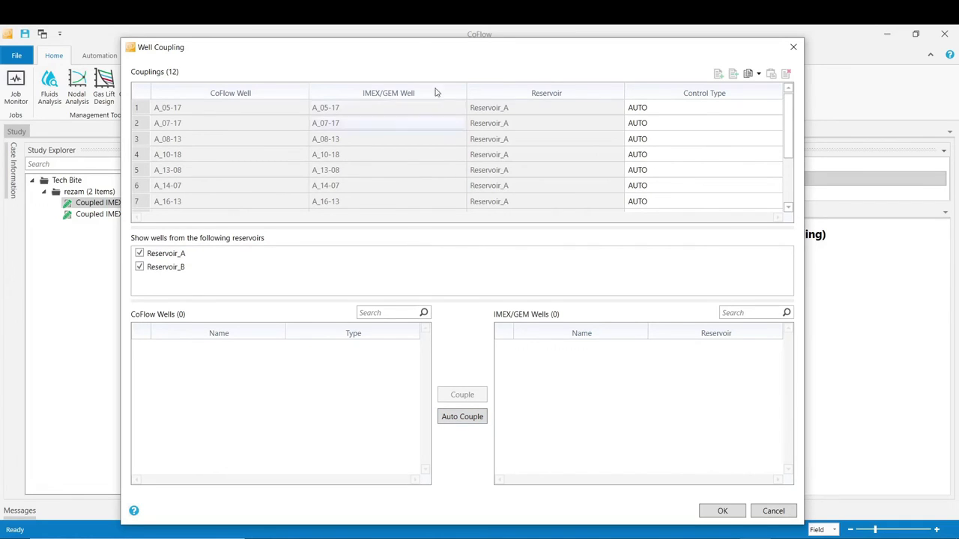
{"action": "left_click", "coordinate": [189, 141]}
{"action": "left_click", "coordinate": [737, 514]}
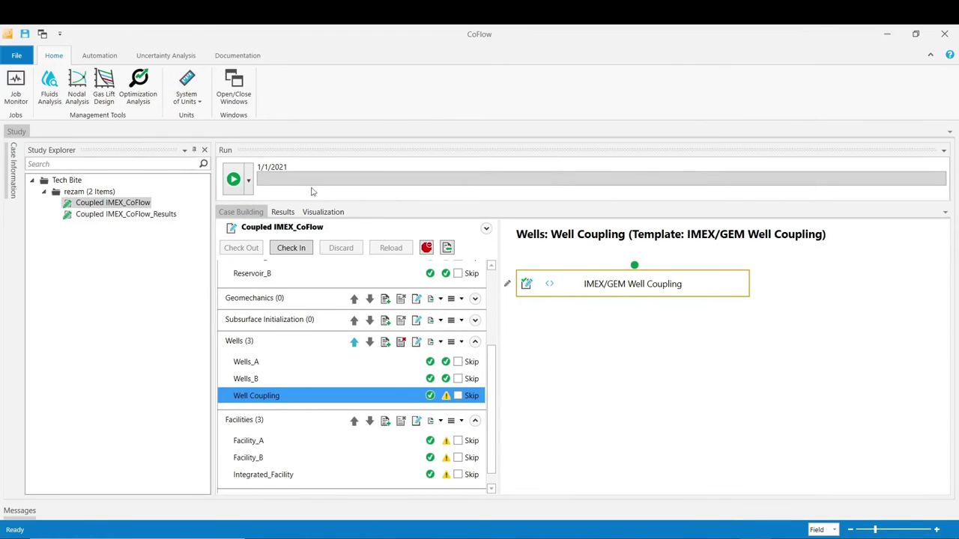
{"action": "left_click", "coordinate": [233, 180]}
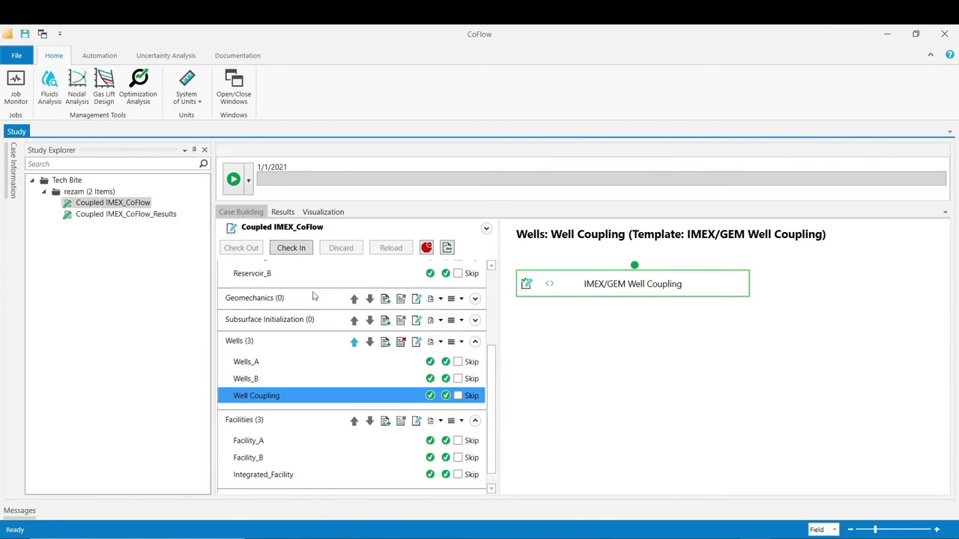
Step: Switch Integrated_Facility's fluid model from Fluid_A to Mixture and rerun the case
{"action": "scroll", "coordinate": [494, 419], "scroll_direction": "down", "scroll_amount": 1}
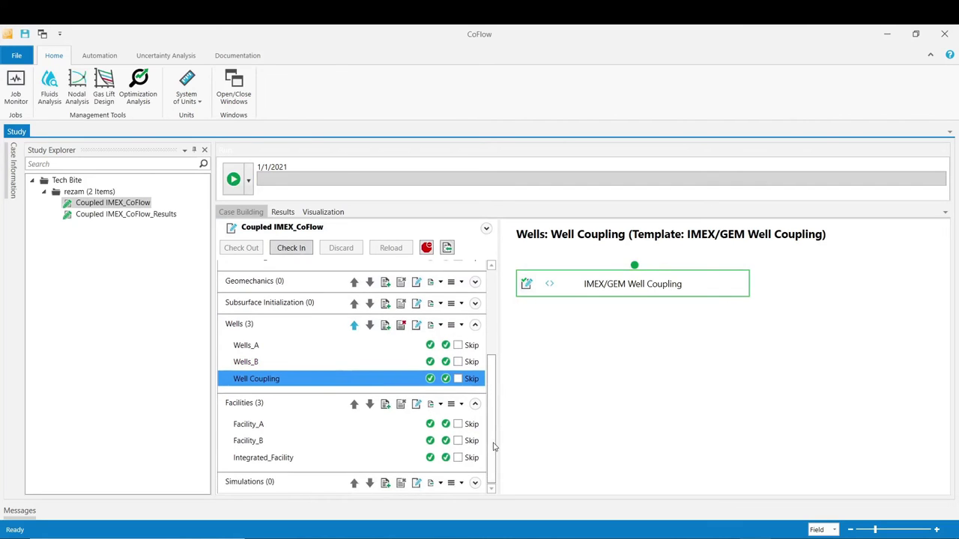
{"action": "left_click", "coordinate": [290, 461]}
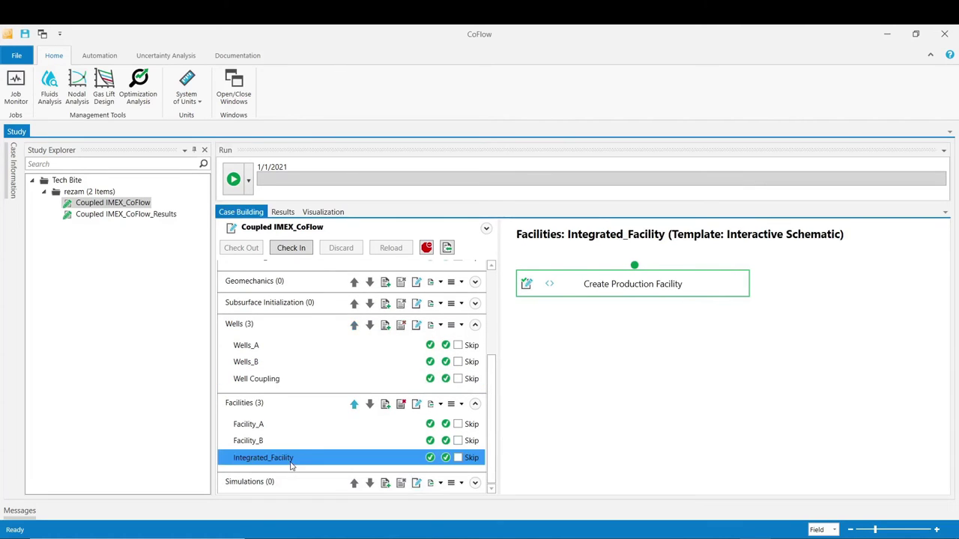
{"action": "left_click", "coordinate": [527, 288]}
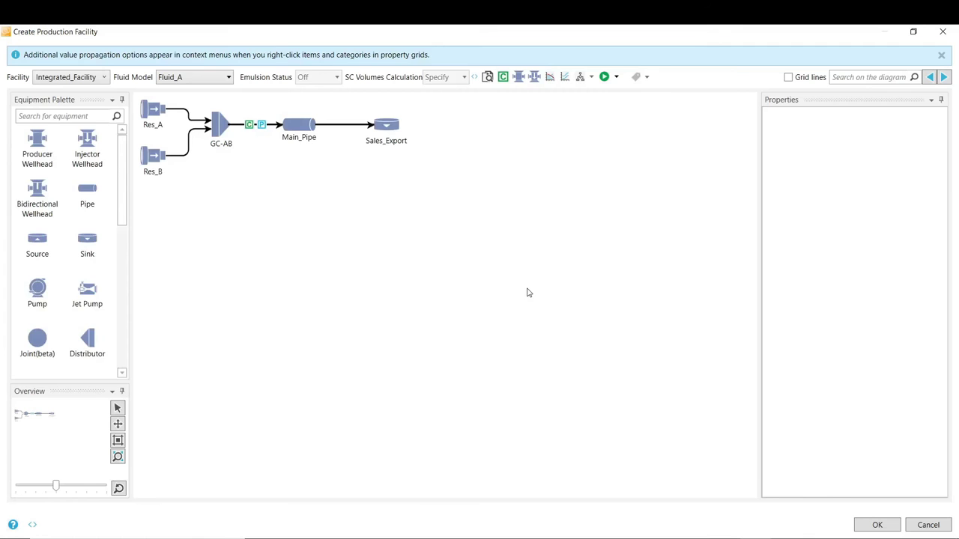
{"action": "left_click", "coordinate": [221, 80]}
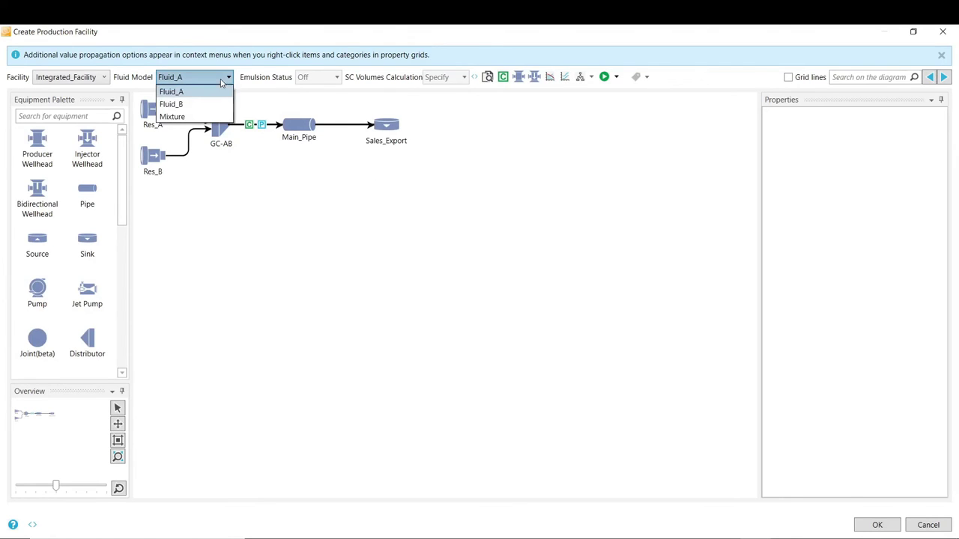
{"action": "left_click", "coordinate": [172, 118]}
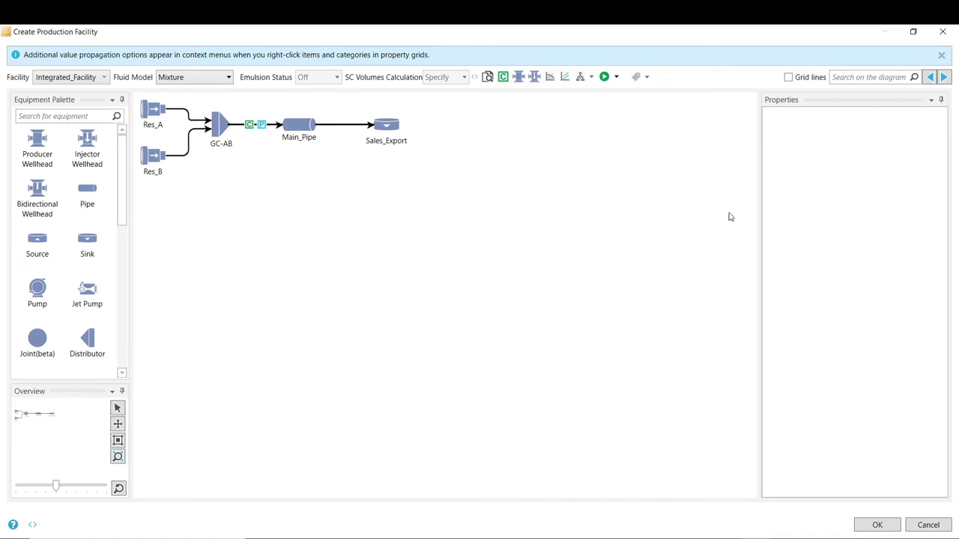
{"action": "left_click", "coordinate": [890, 527]}
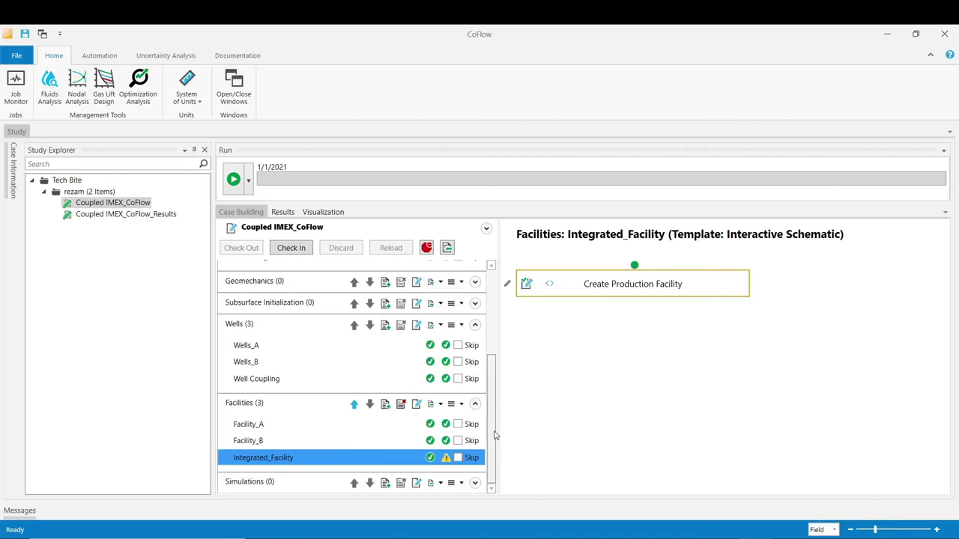
{"action": "left_click", "coordinate": [233, 179]}
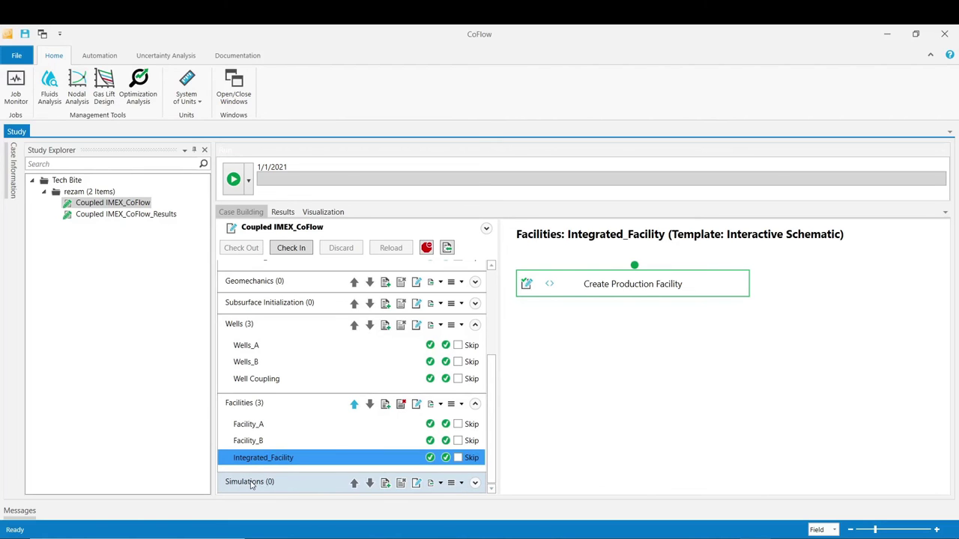
Step: Create a new simulation task from the Standard PSD template, named 'Simulation'
{"action": "left_click", "coordinate": [385, 483]}
{"action": "type", "text": "Simula"}
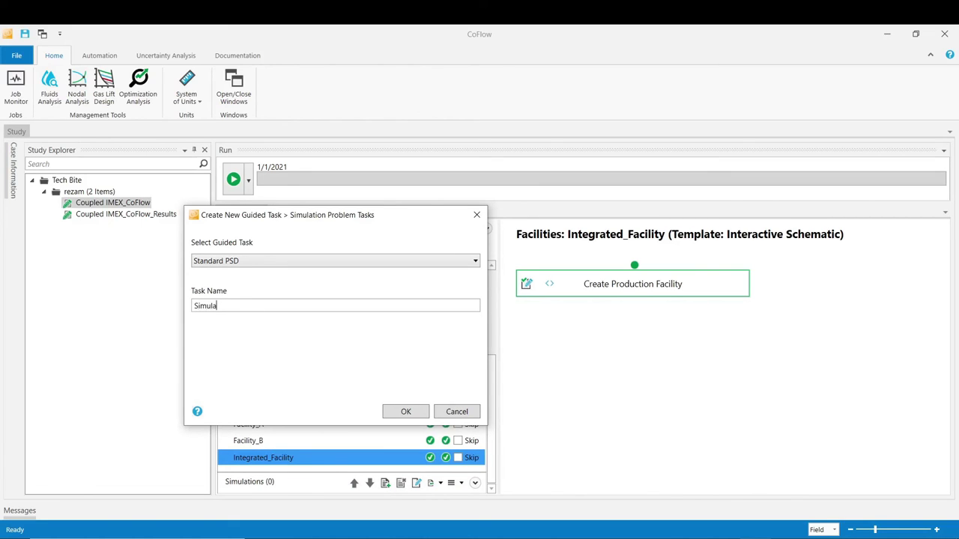
{"action": "type", "text": "tion"}
{"action": "left_click", "coordinate": [416, 414]}
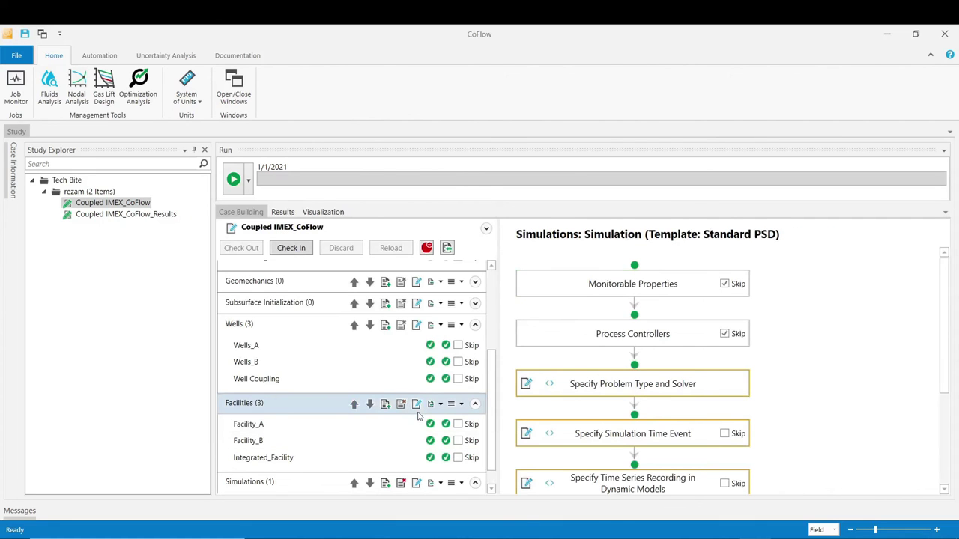
{"action": "scroll", "coordinate": [824, 357], "scroll_direction": "down", "scroll_amount": 1}
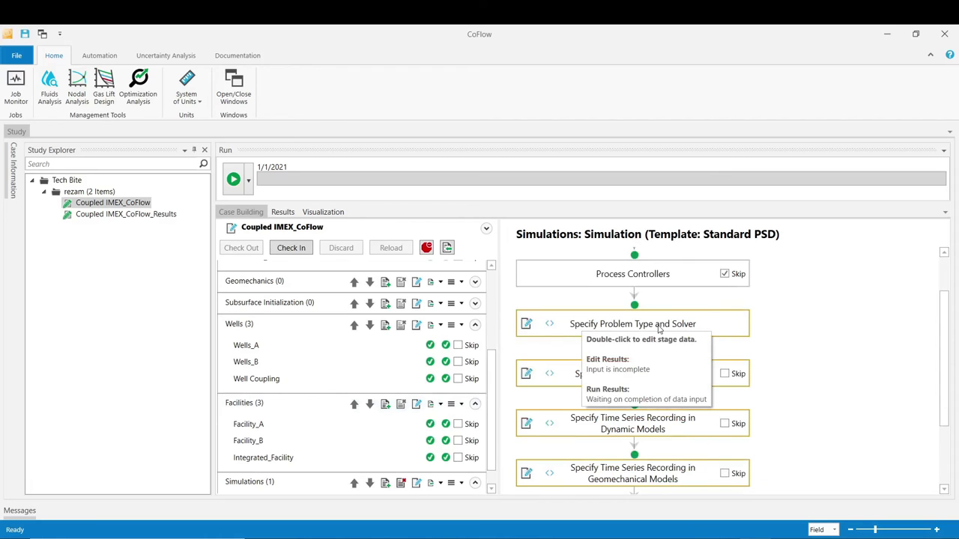
Step: Make the problem Timestepping, ending 1/1/2030, with a Network constrained prior solver
{"action": "left_click", "coordinate": [526, 323]}
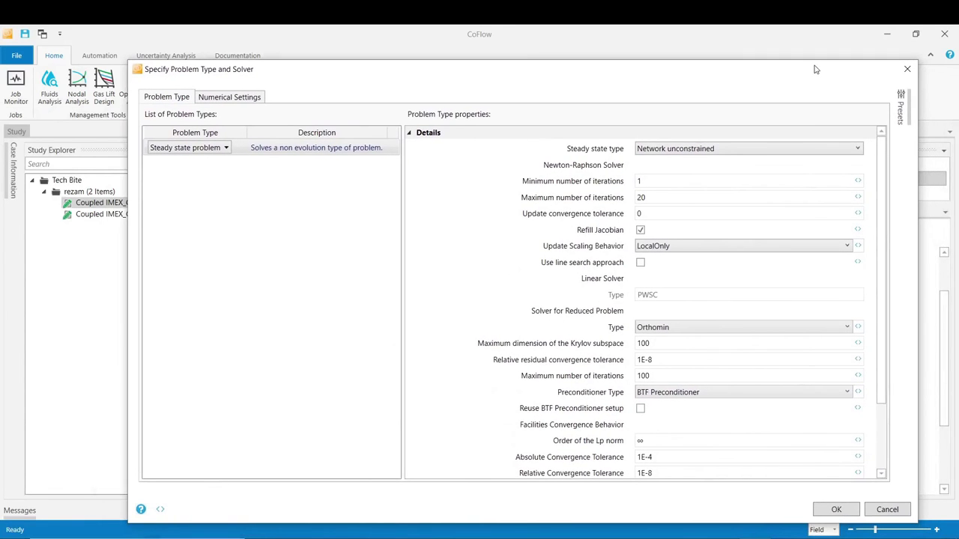
{"action": "left_click", "coordinate": [223, 148]}
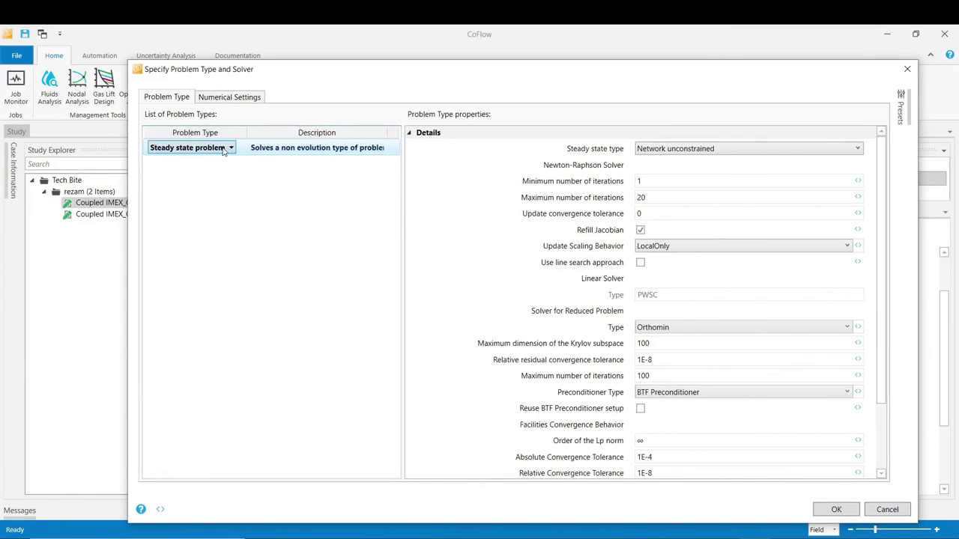
{"action": "left_click", "coordinate": [224, 149]}
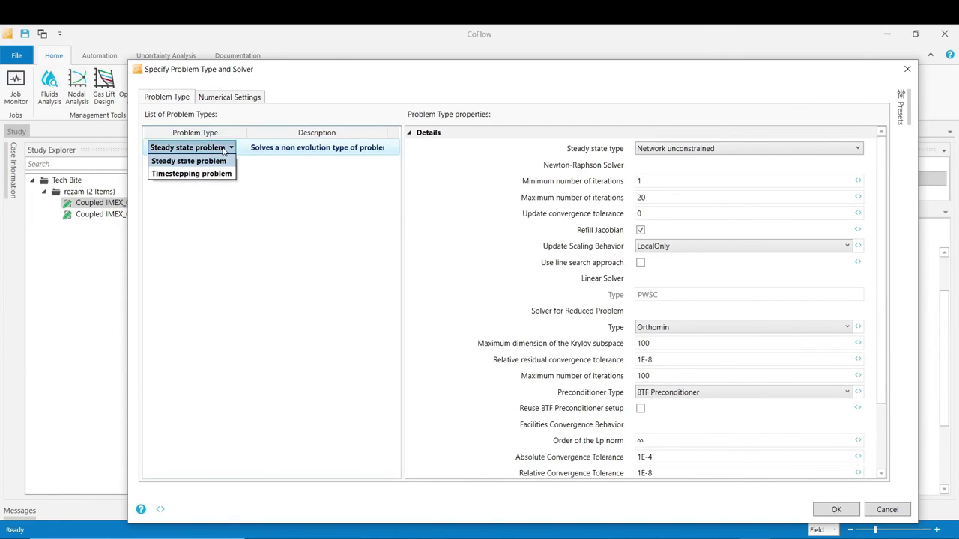
{"action": "left_click", "coordinate": [183, 174]}
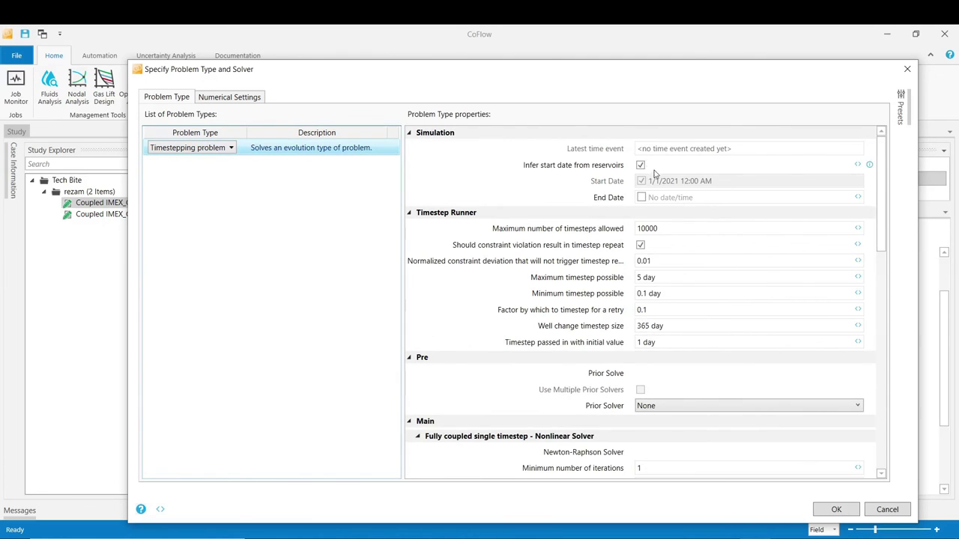
{"action": "mouse_move", "coordinate": [643, 203]}
{"action": "left_click", "coordinate": [642, 198]}
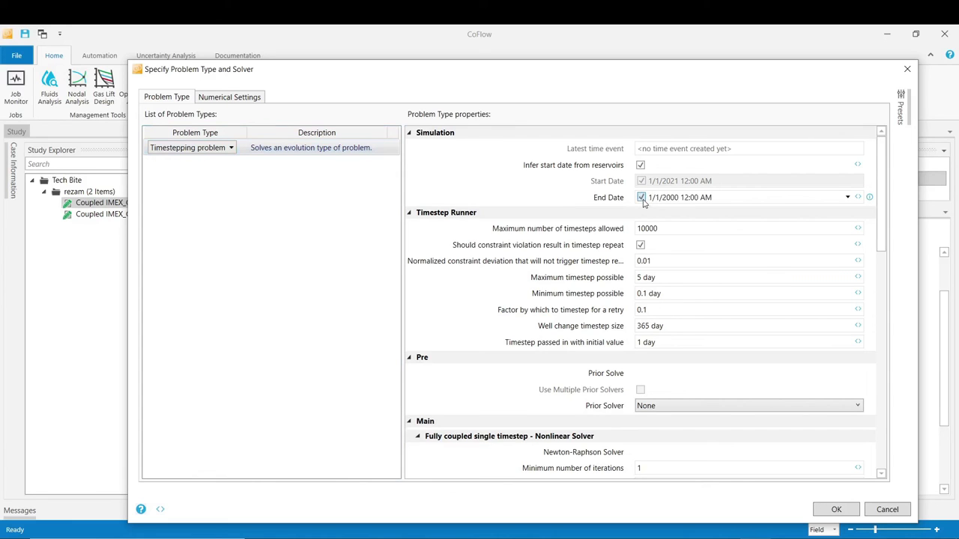
{"action": "left_click", "coordinate": [673, 197]}
{"action": "type", "text": "3"}
{"action": "left_click", "coordinate": [812, 412]}
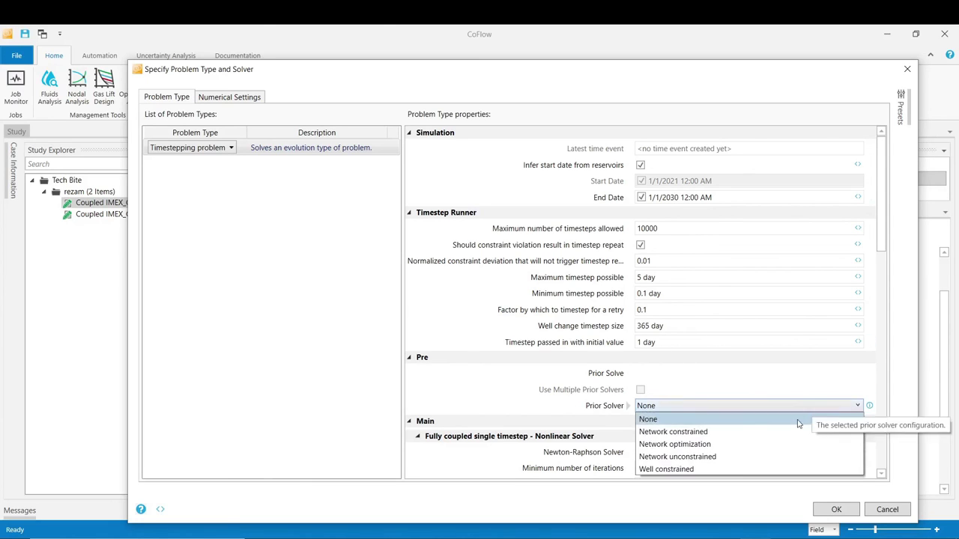
{"action": "left_click", "coordinate": [692, 433]}
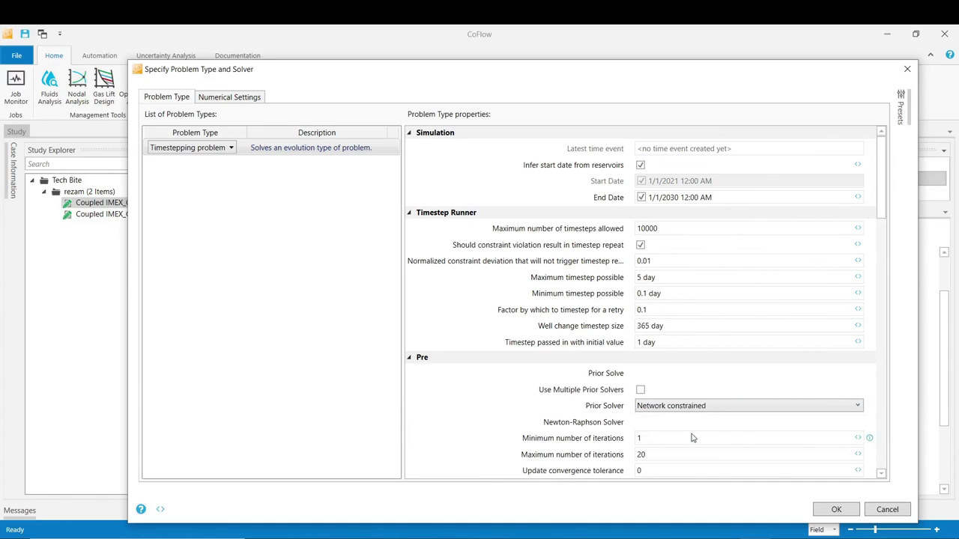
{"action": "left_click", "coordinate": [219, 100]}
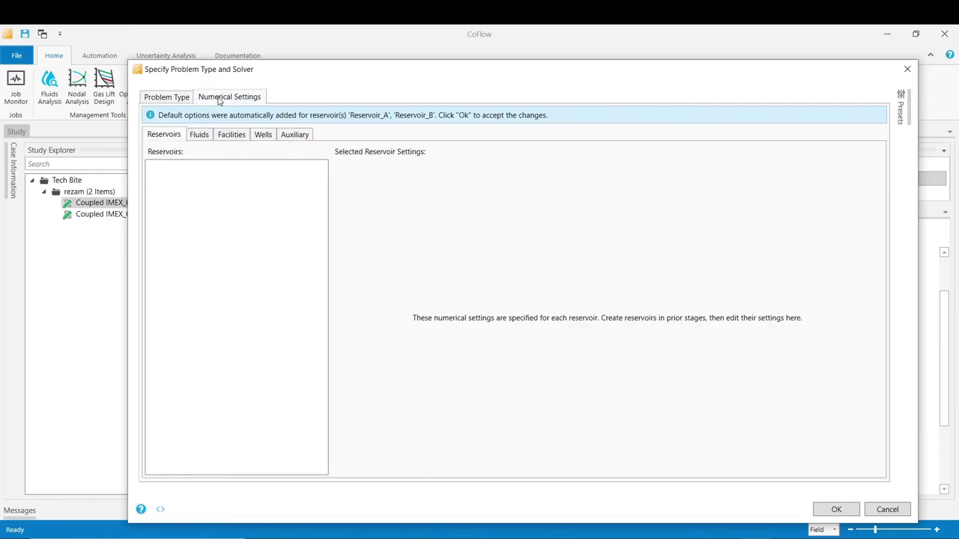
Step: Set Auxiliary coupling mode to IMEX/GEM (Explicit Coupled), keeping the Months interval type
{"action": "left_click", "coordinate": [294, 137]}
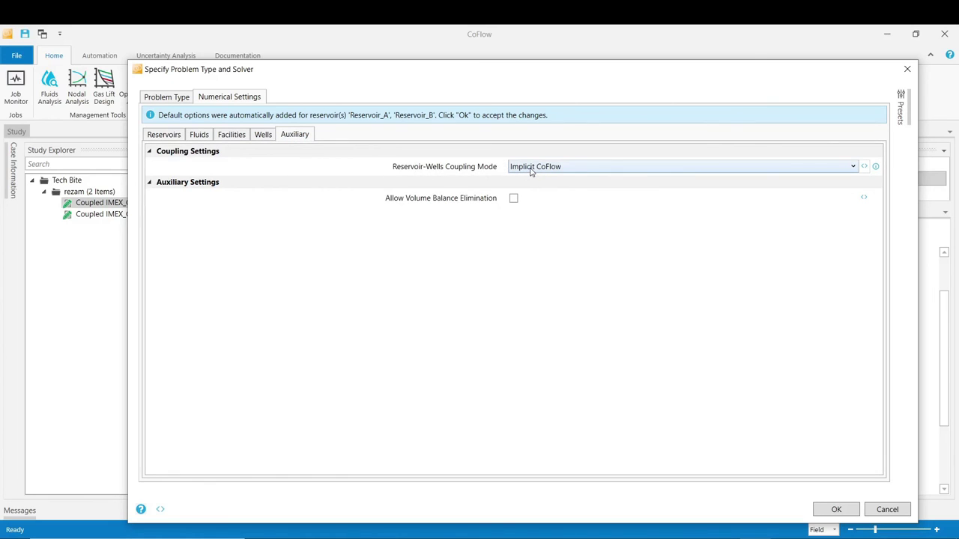
{"action": "left_click", "coordinate": [531, 168]}
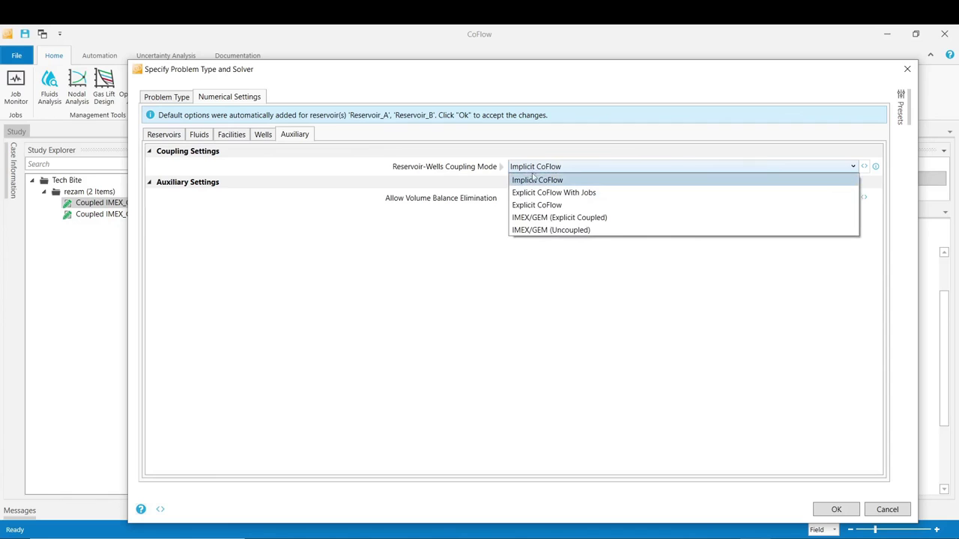
{"action": "left_click", "coordinate": [531, 218]}
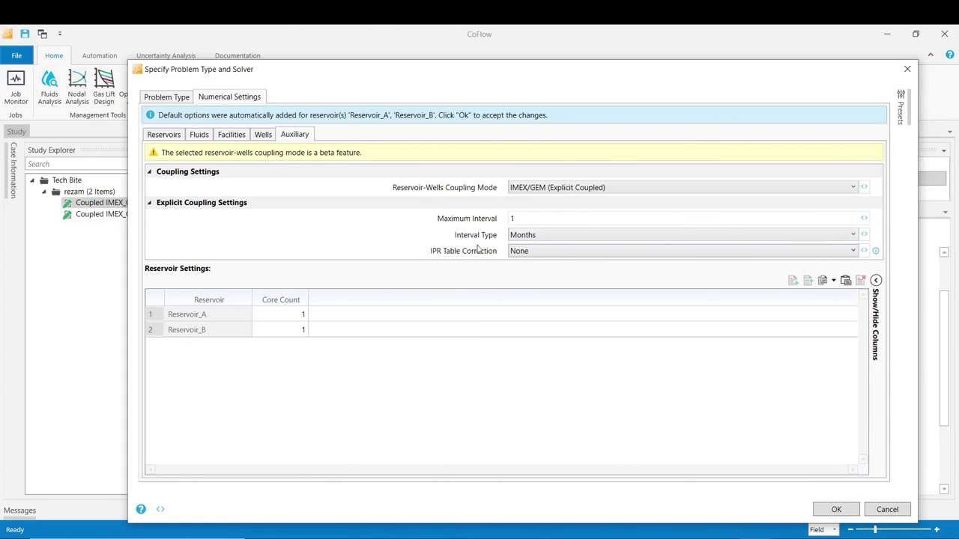
{"action": "left_click", "coordinate": [537, 238]}
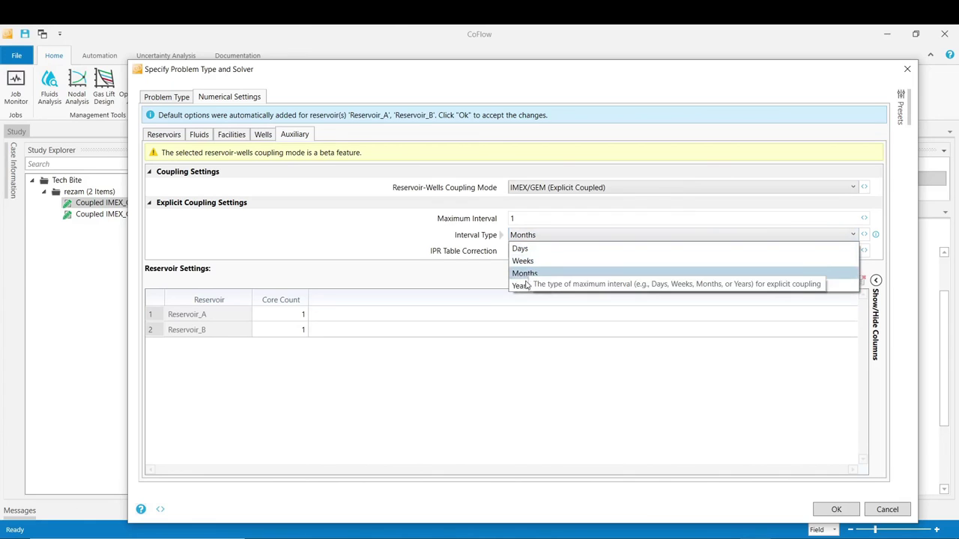
{"action": "left_click", "coordinate": [402, 236]}
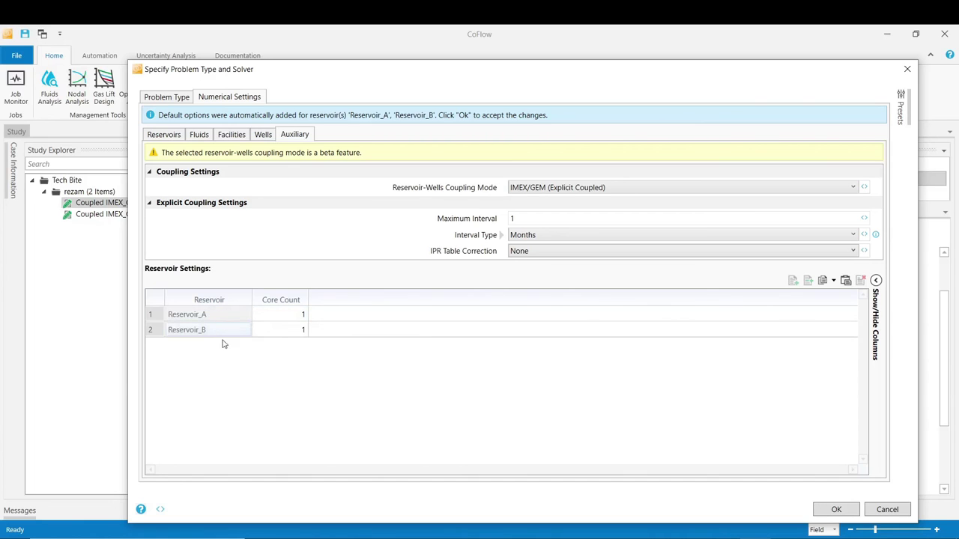
Step: Accept the solver settings and revalidate the case so it runs 1/1/2021 to 1/1/2030
{"action": "left_click", "coordinate": [834, 510]}
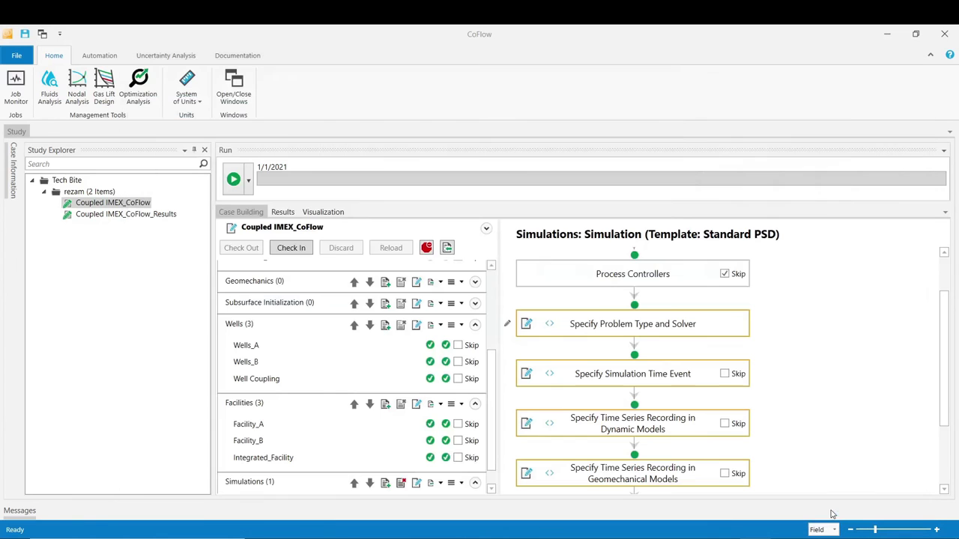
{"action": "left_click", "coordinate": [233, 179]}
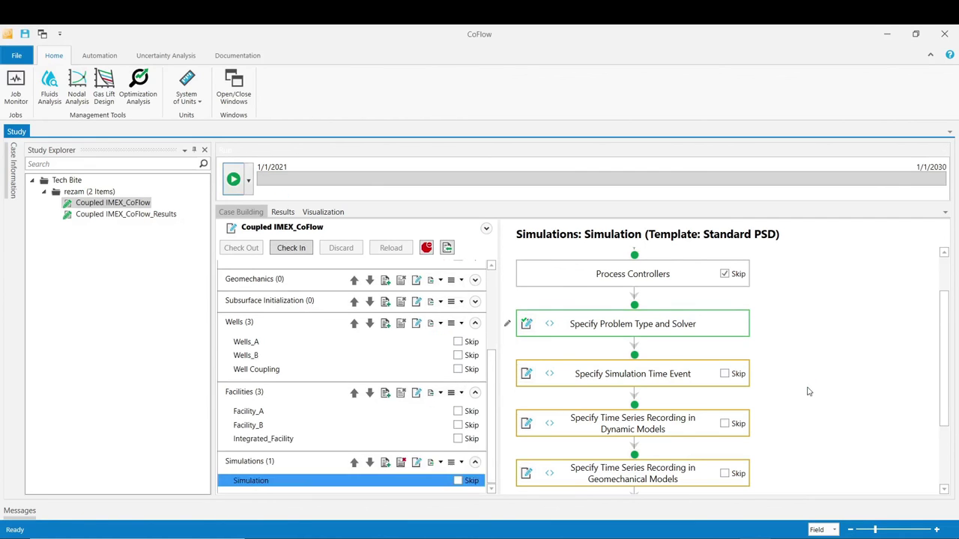
{"action": "scroll", "coordinate": [808, 391], "scroll_direction": "down", "scroll_amount": 1}
{"action": "scroll", "coordinate": [808, 391], "scroll_direction": "down", "scroll_amount": 1}
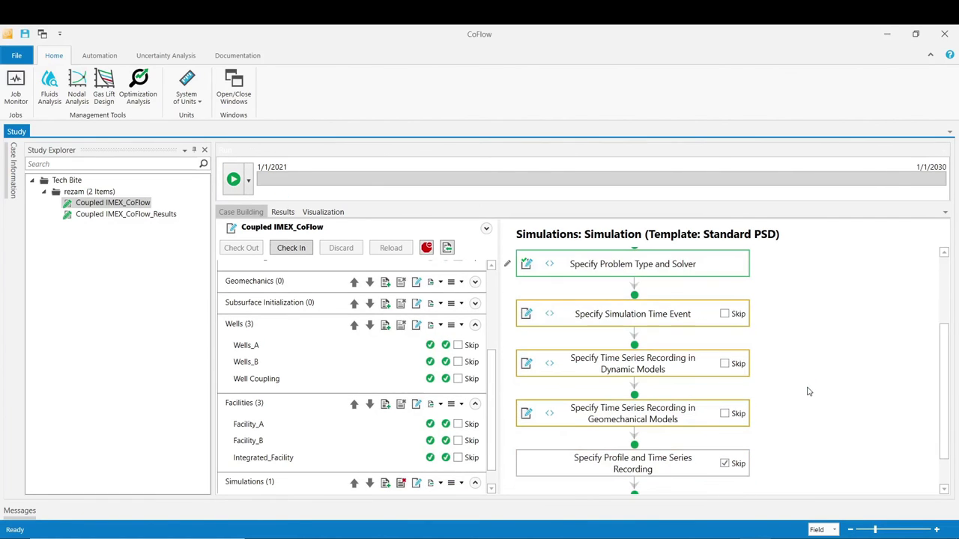